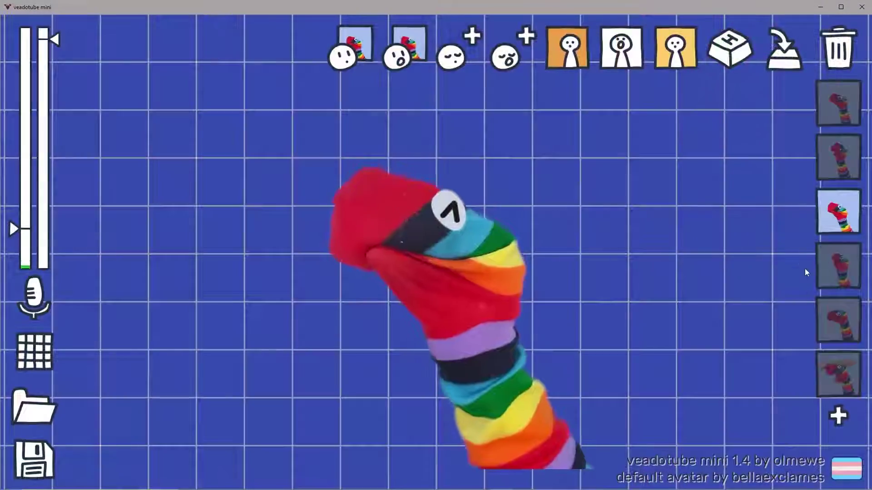
# - Preview the sock puppet avatar's states #4, #5 (sleeping) and #6
pyautogui.click(846, 265)
pyautogui.click(847, 318)
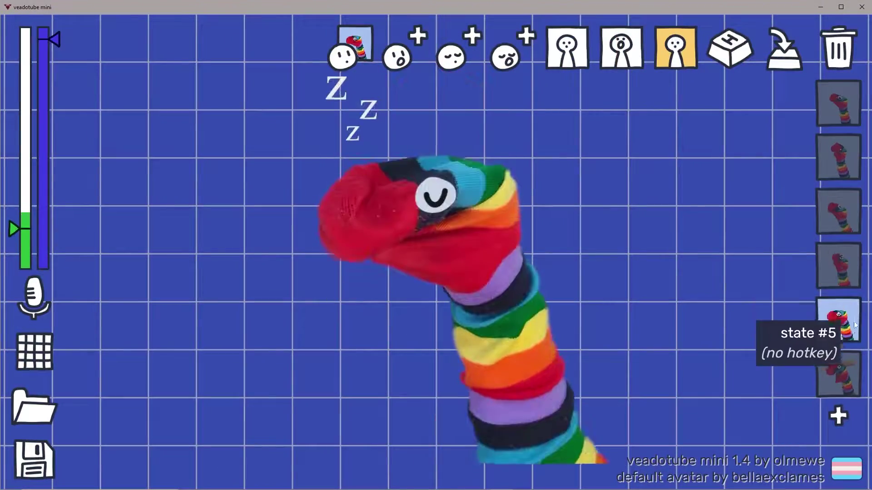
pyautogui.click(850, 371)
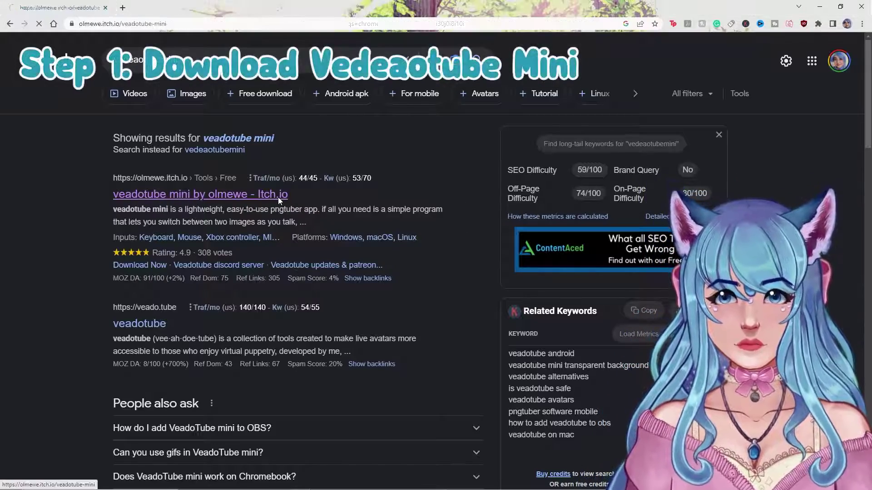
# - Open olmewe's veadotube mini itch.io page and choose Download Now in its Download section
pyautogui.click(278, 195)
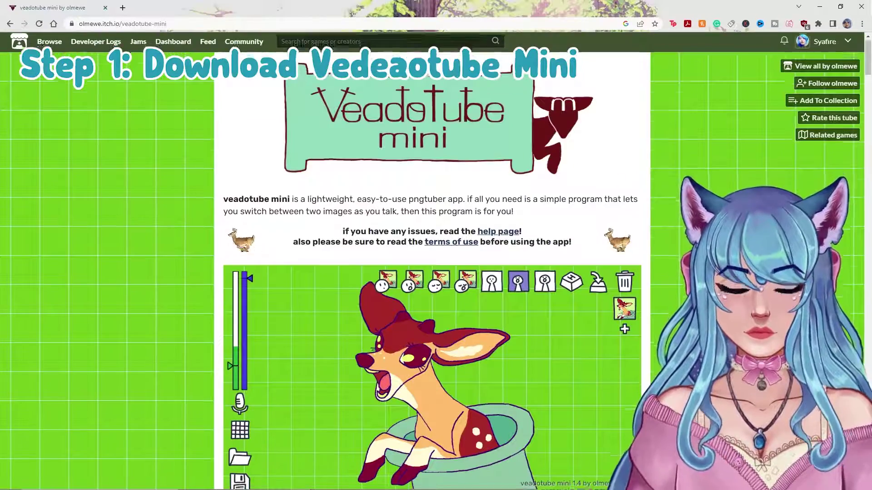
pyautogui.scroll(-10, 685, 256)
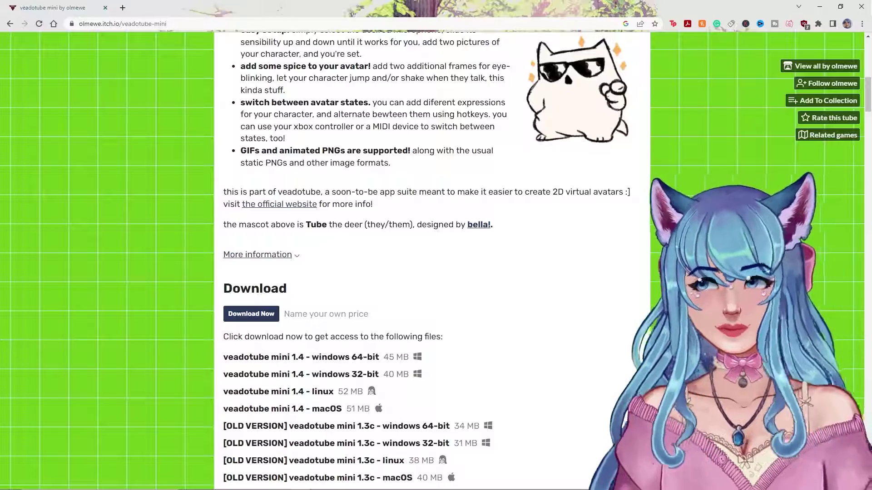
pyautogui.scroll(-1, 663, 259)
pyautogui.scroll(-6, 667, 257)
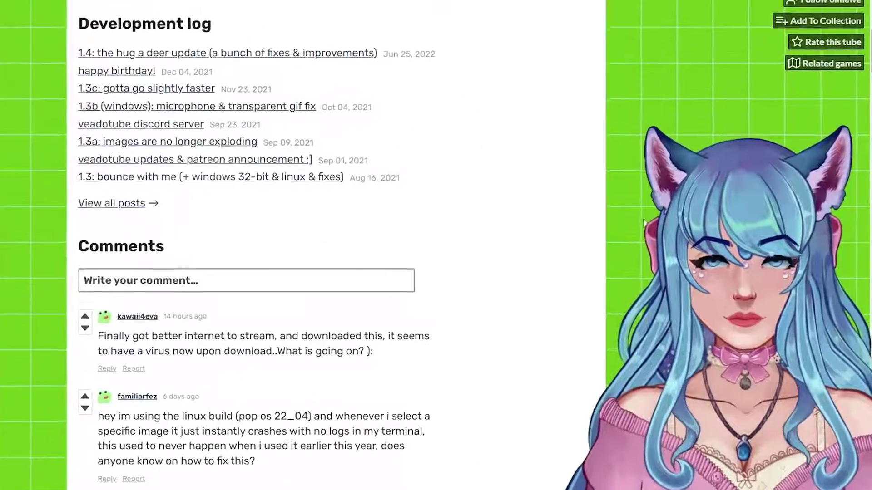
pyautogui.scroll(4, 688, 258)
pyautogui.scroll(10, 628, 197)
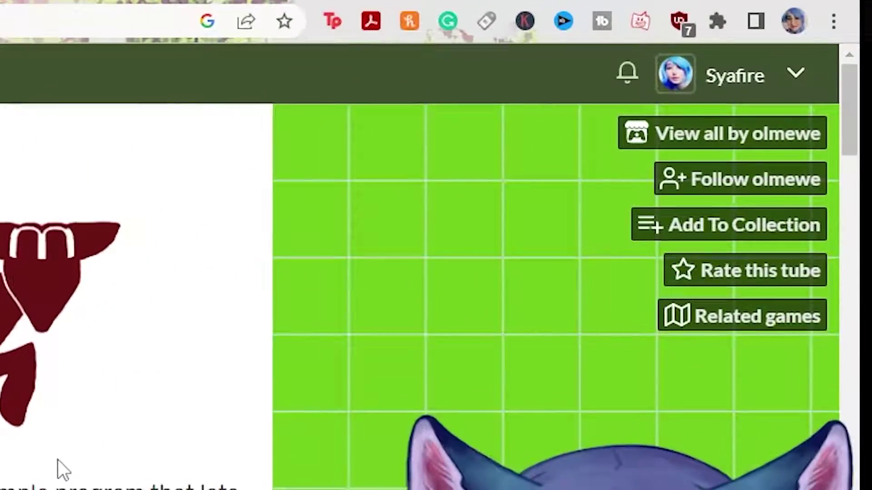
pyautogui.scroll(-5, 571, 189)
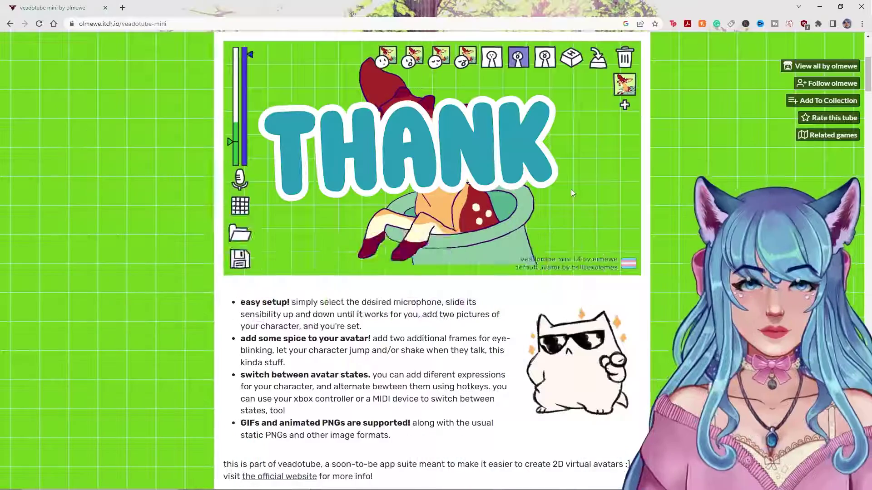
pyautogui.scroll(3, 581, 204)
pyautogui.scroll(-1, 613, 236)
pyautogui.scroll(-7, 640, 258)
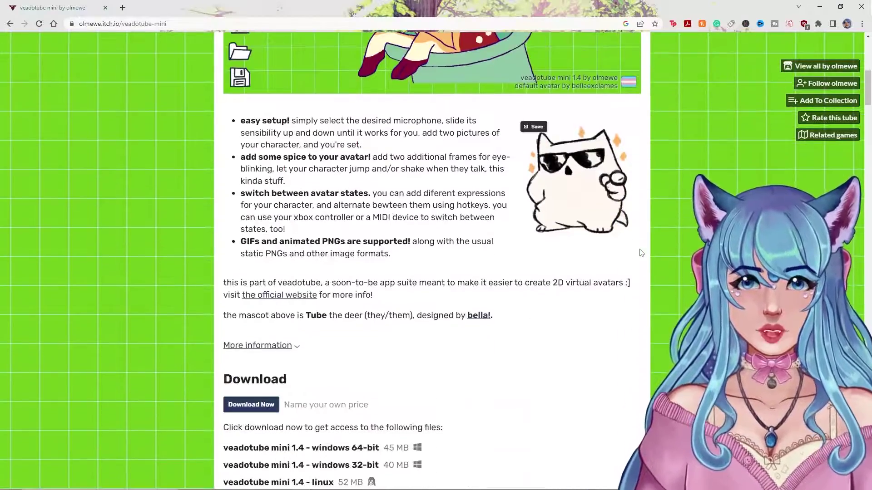
pyautogui.scroll(-2, 383, 241)
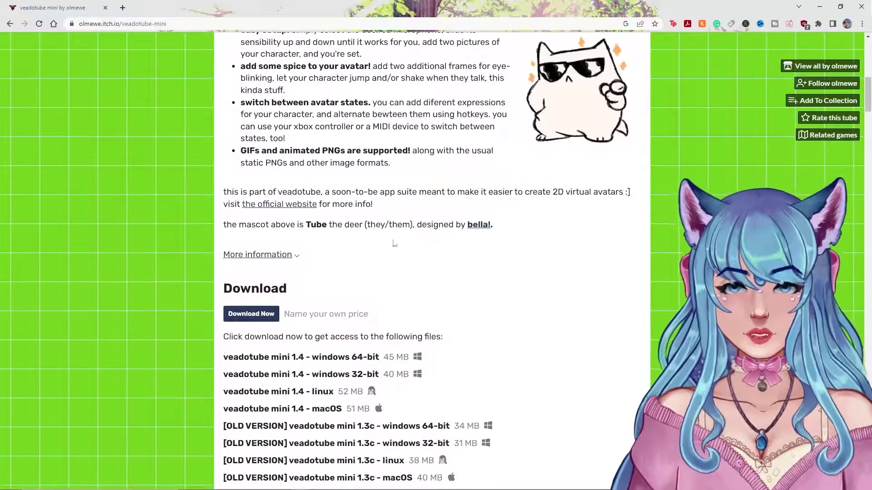
pyautogui.click(251, 314)
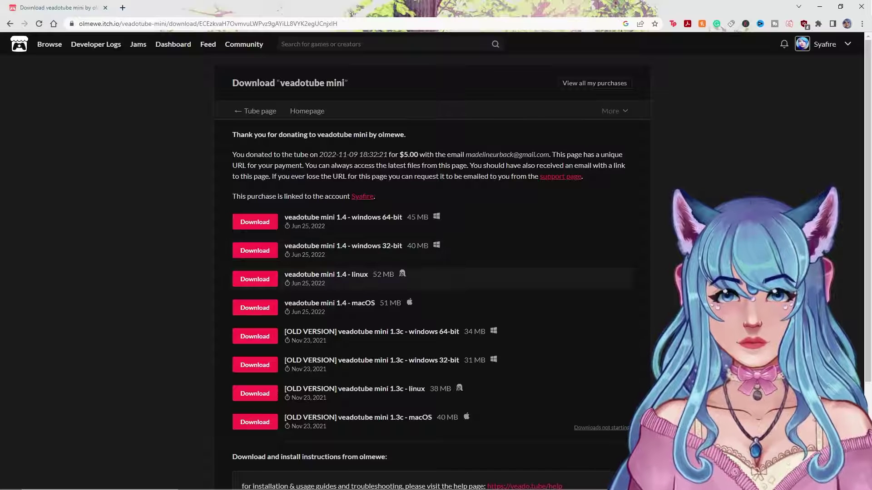
# - Download the 'veadotube mini 1.4 - windows 64-bit' zip and reveal it in the Downloads folder
pyautogui.moveTo(352, 304); pyautogui.dragTo(384, 304)
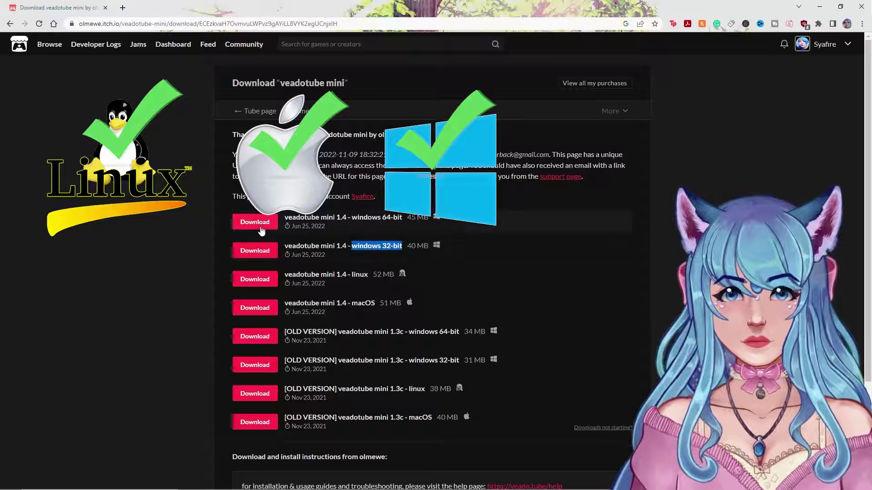
pyautogui.click(264, 223)
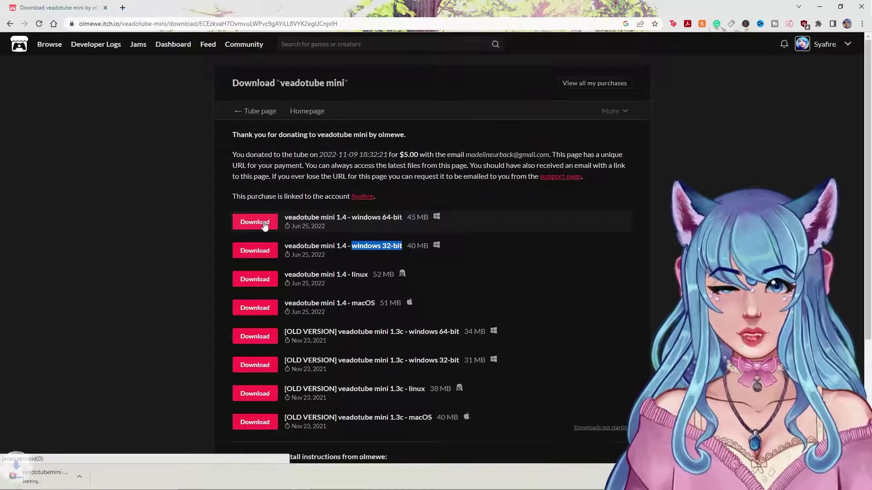
pyautogui.click(96, 477)
pyautogui.click(134, 448)
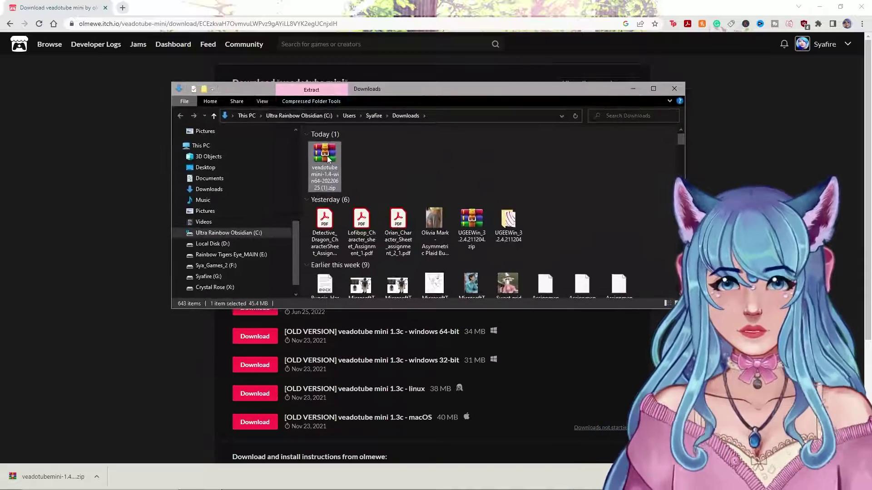
# - Extract the veadotube mini zip to its own folder and run veadotube mini.exe from it
pyautogui.rightClick(326, 156)
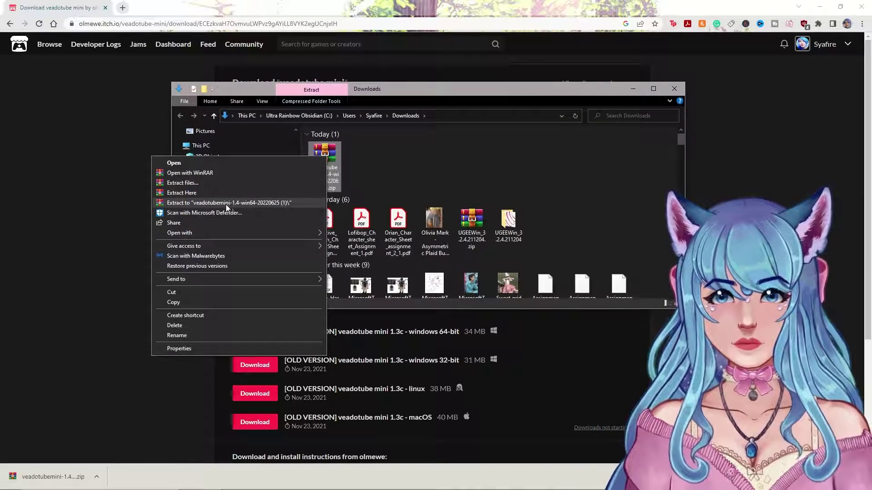
pyautogui.click(227, 202)
pyautogui.doubleClick(370, 160)
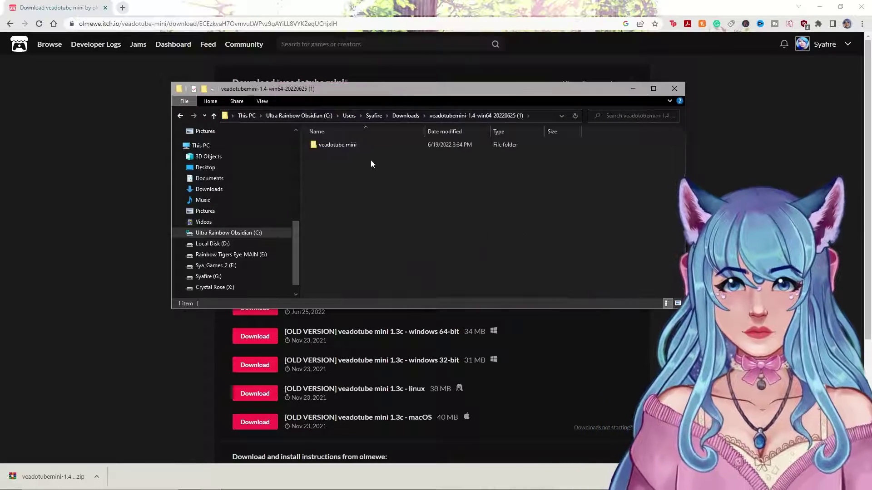
pyautogui.doubleClick(349, 146)
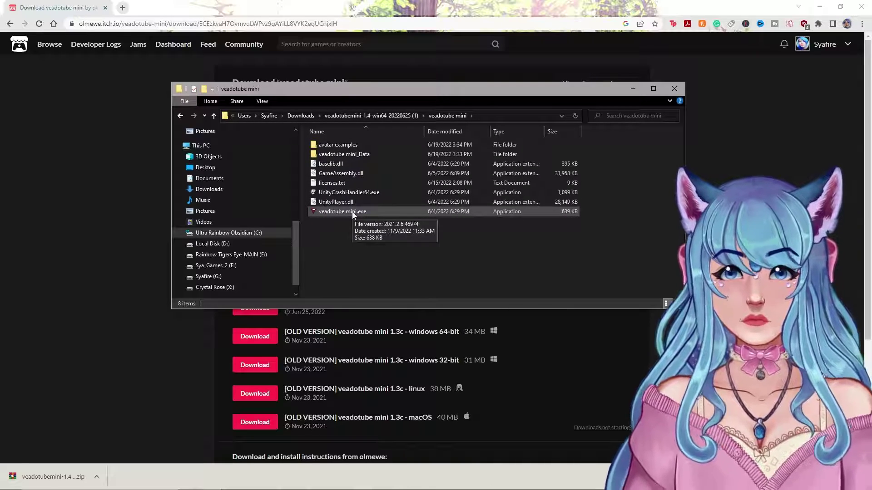
pyautogui.doubleClick(352, 211)
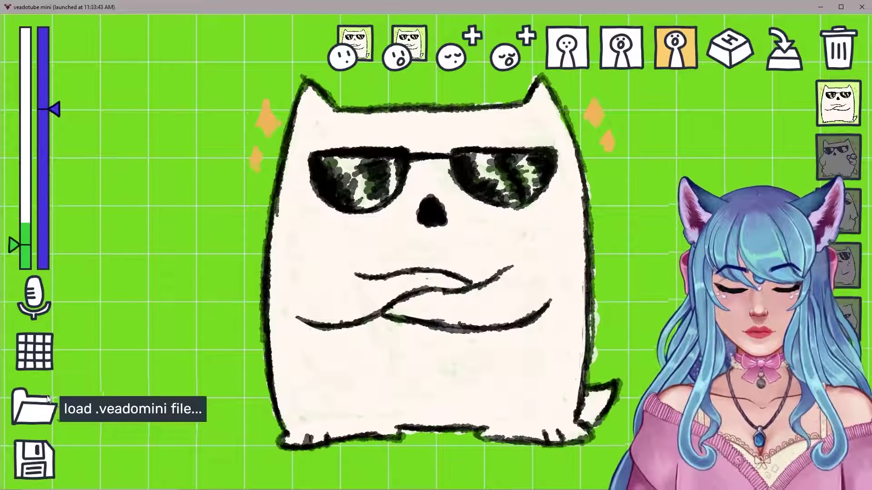
pyautogui.click(34, 413)
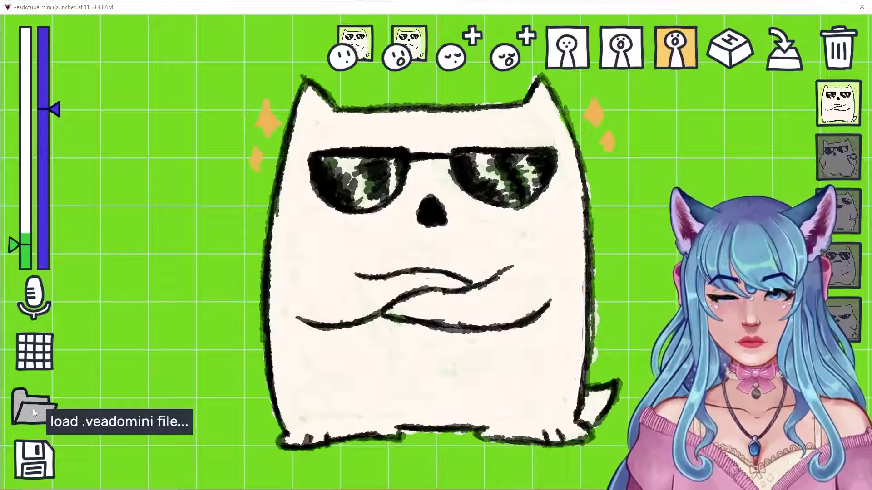
pyautogui.moveTo(409, 101); pyautogui.dragTo(507, 109)
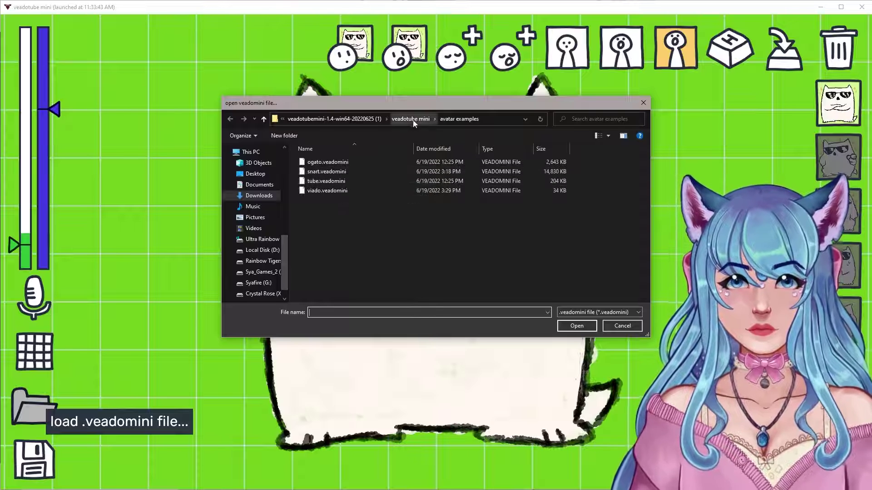
pyautogui.doubleClick(336, 166)
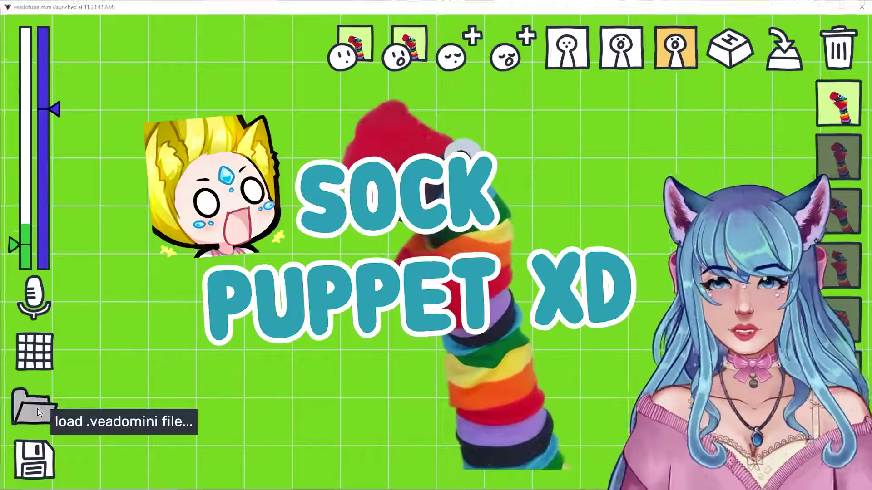
pyautogui.click(38, 412)
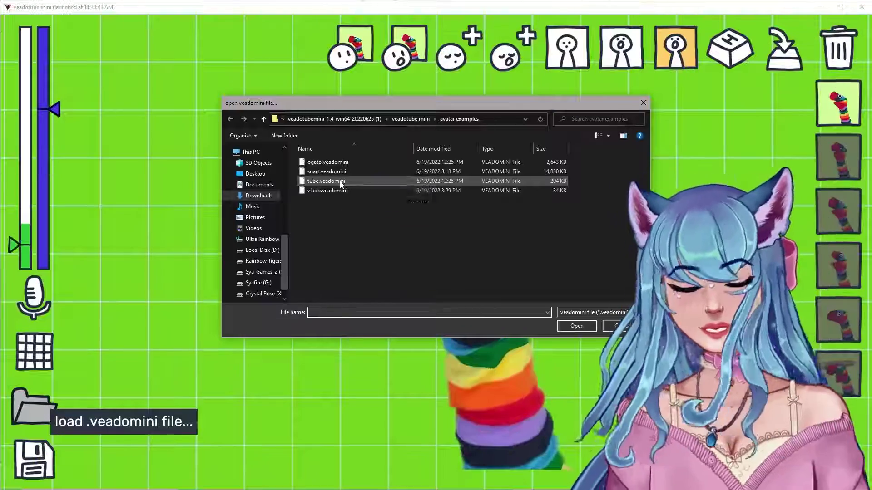
pyautogui.doubleClick(340, 181)
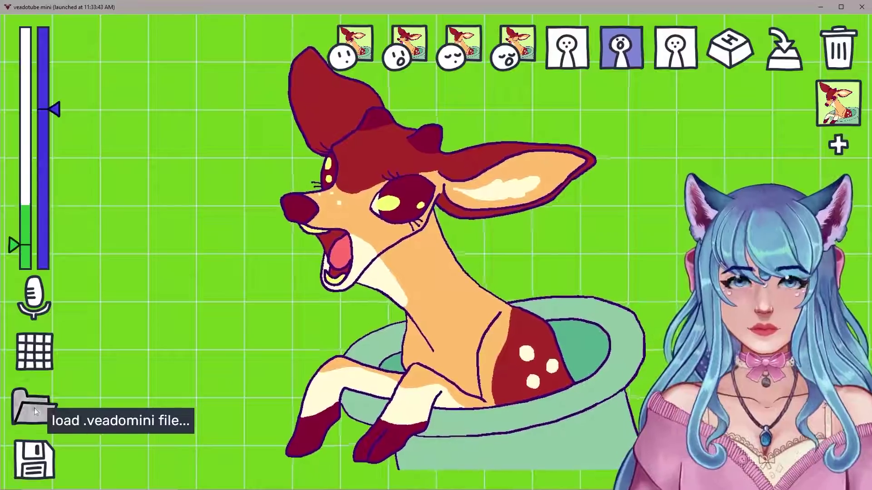
pyautogui.click(35, 411)
pyautogui.doubleClick(328, 189)
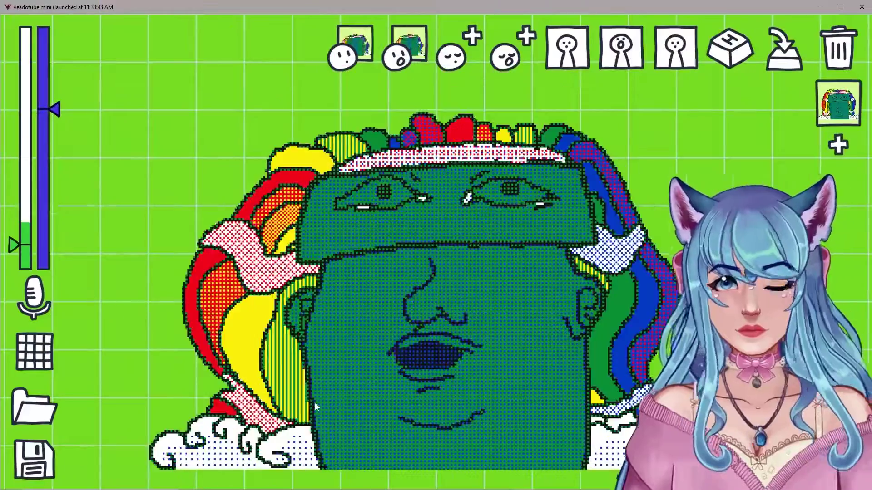
pyautogui.click(31, 410)
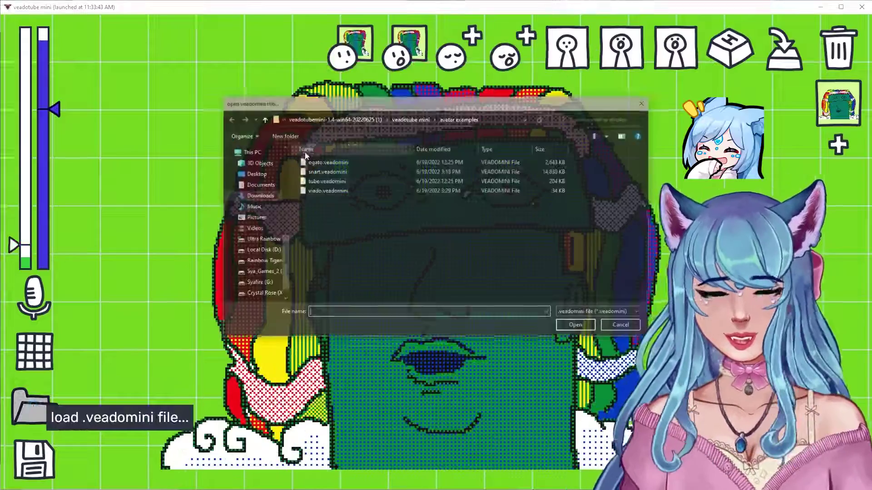
pyautogui.doubleClick(325, 162)
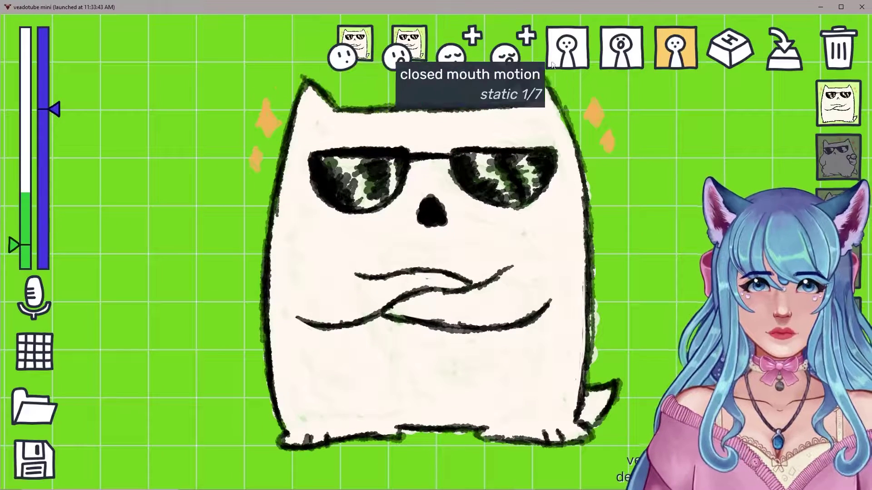
# - Switch the cat to its pointing state, then cycle states 3, 4, 5, 1, 2 and 3 with hotkeys
pyautogui.click(847, 164)
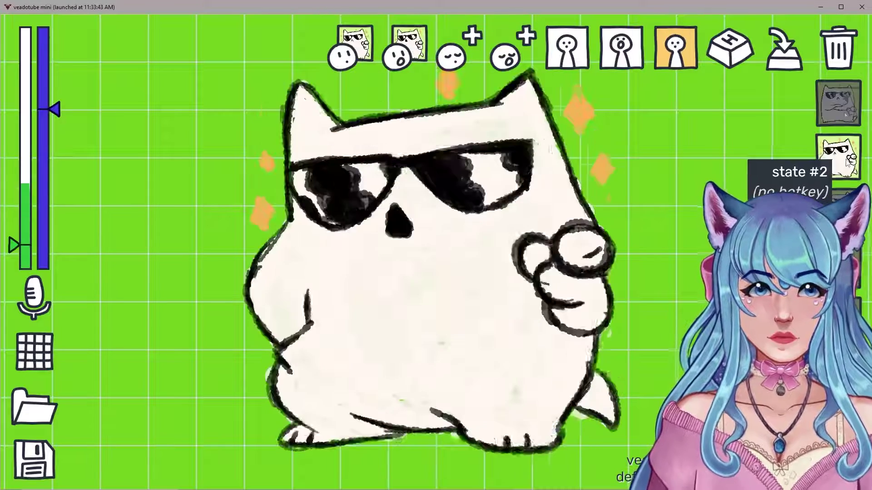
pyautogui.press('3')
pyautogui.press('4')
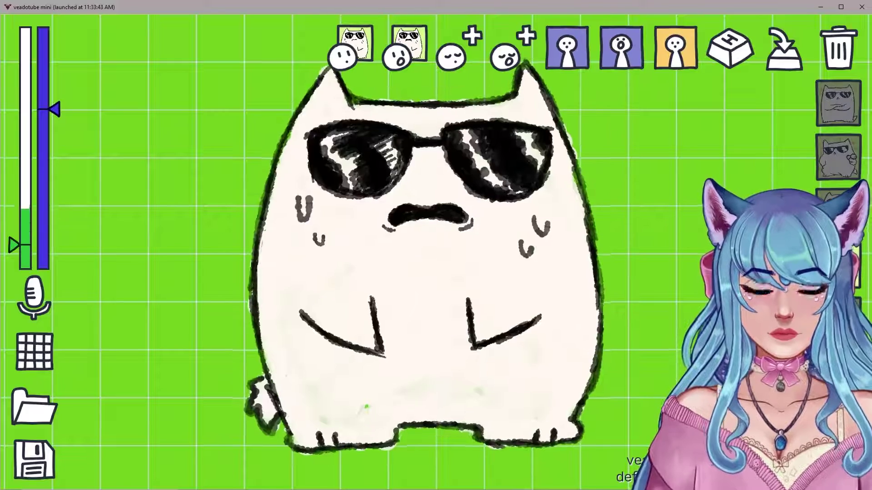
pyautogui.press('5')
pyautogui.press('1')
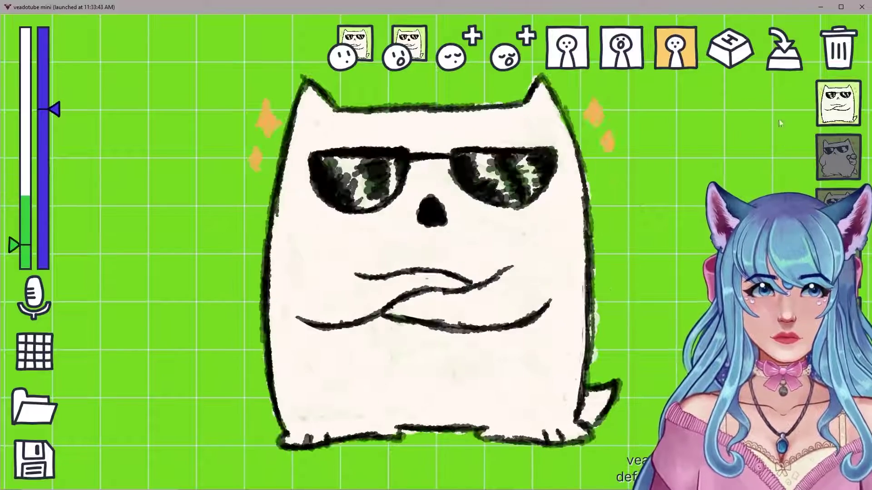
pyautogui.press('2')
pyautogui.press('3')
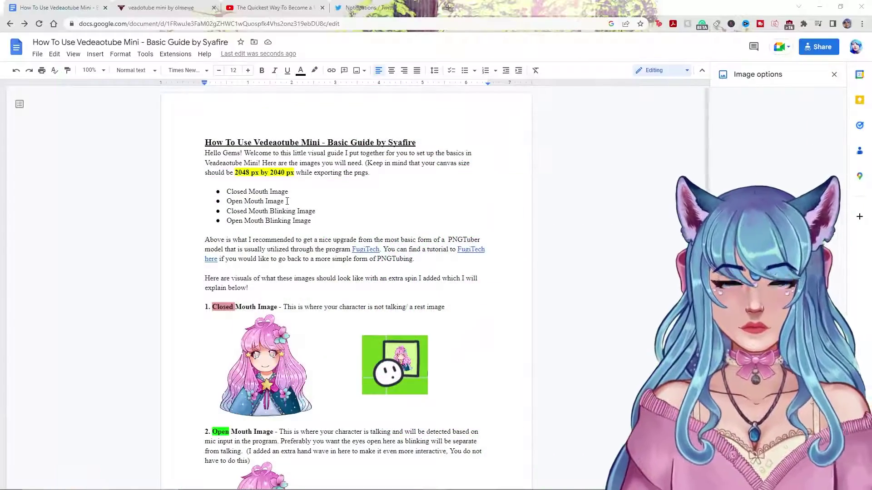
# - Minimize Discord to get back to the veadotube Google Docs guide
pyautogui.scroll(-1, 288, 202)
pyautogui.scroll(1, 291, 203)
pyautogui.scroll(-1, 296, 204)
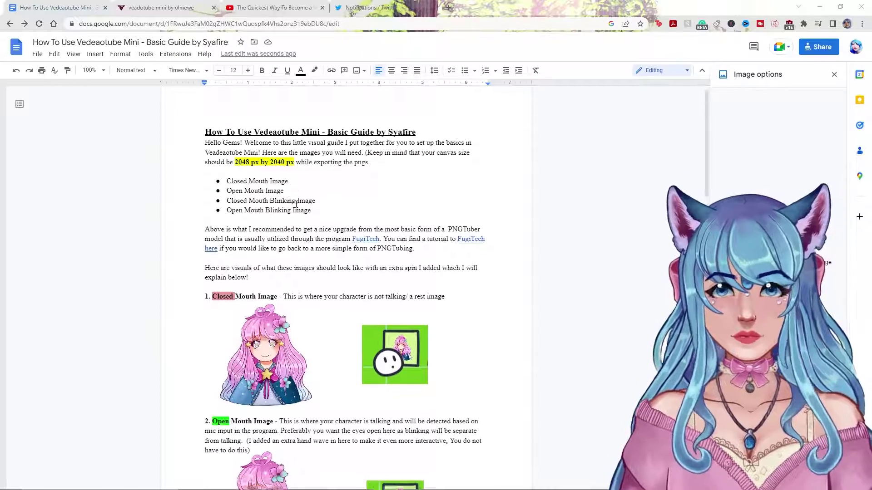
pyautogui.scroll(-1, 296, 203)
pyautogui.scroll(1, 296, 204)
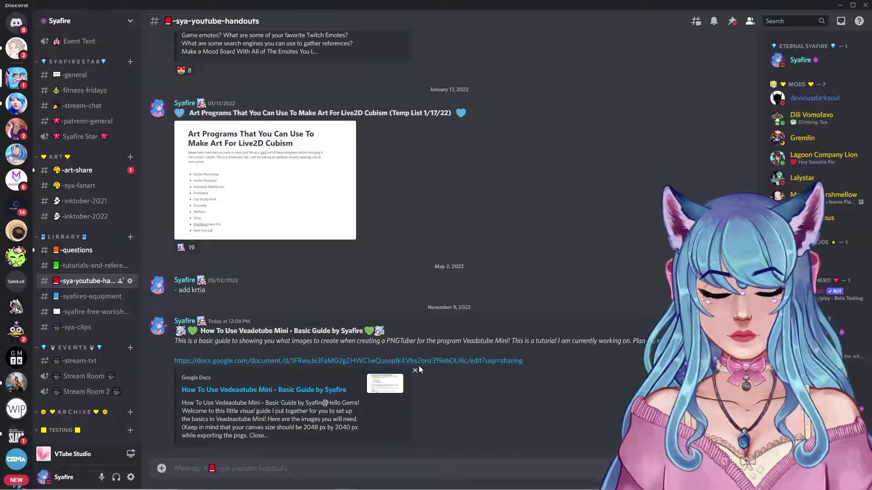
pyautogui.click(840, 4)
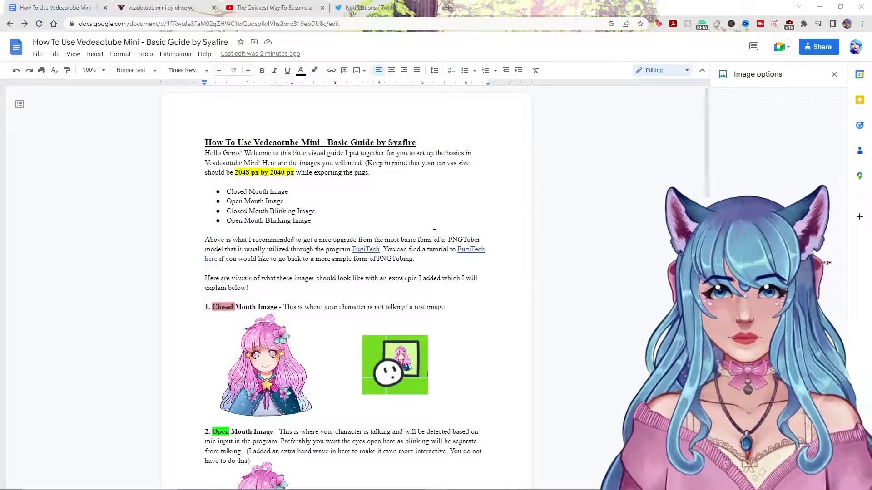
# - Select '2048 px by 2040 px' in the guide's intro paragraph and move the Canvas Size dialog aside
pyautogui.scroll(-3, 328, 192)
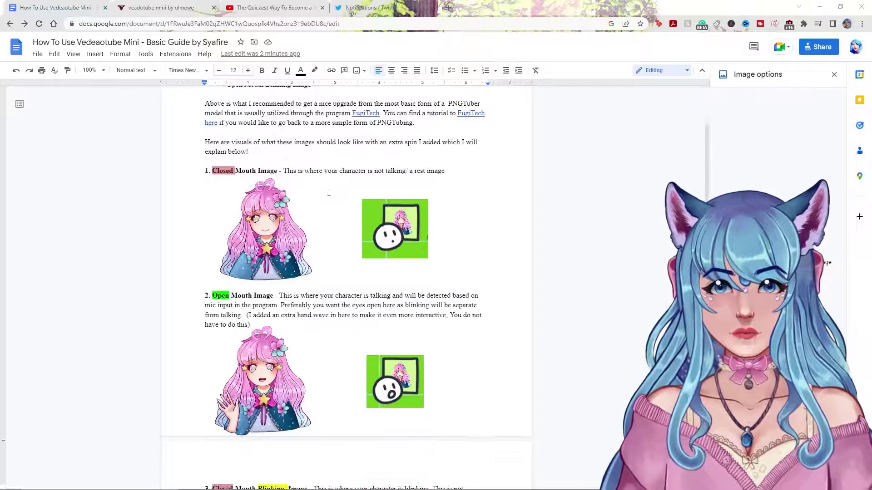
pyautogui.scroll(3, 272, 182)
pyautogui.moveTo(234, 172); pyautogui.dragTo(293, 172)
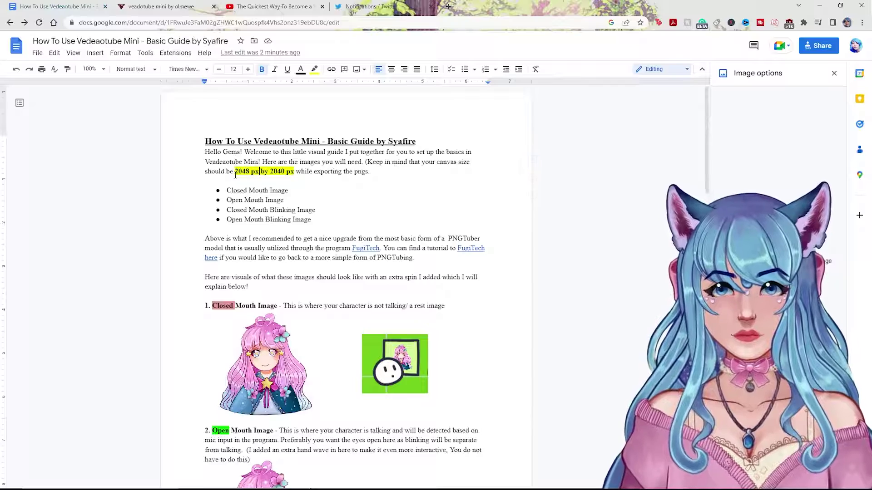
pyautogui.moveTo(259, 171); pyautogui.dragTo(296, 173)
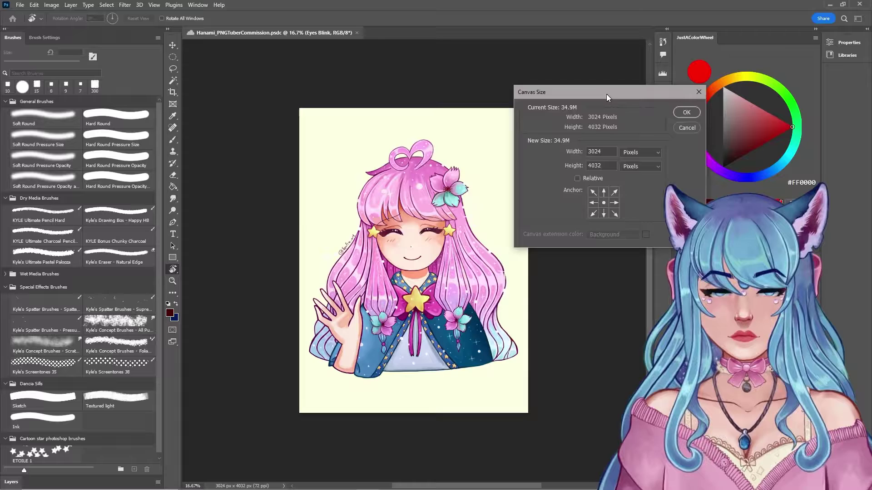
pyautogui.moveTo(609, 93); pyautogui.dragTo(569, 58)
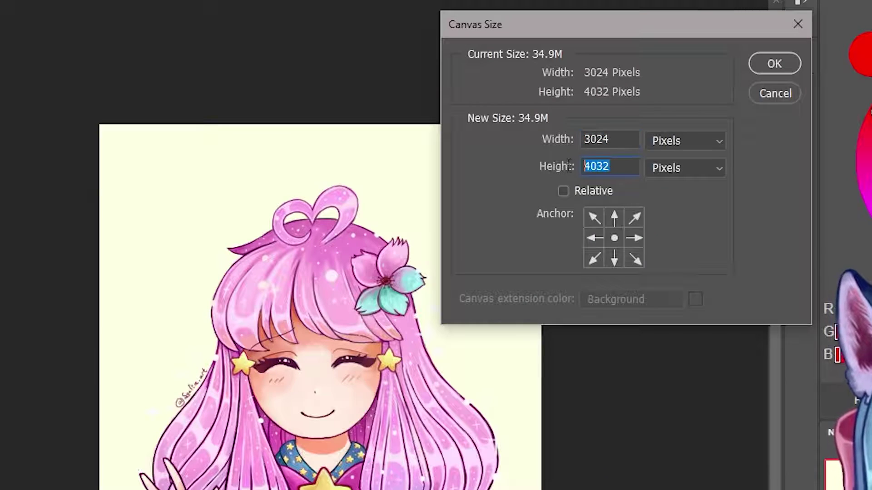
# - Cancel the Hanami_PNGTuberCommission Canvas Size dialog without changes
pyautogui.click(777, 93)
pyautogui.scroll(3, 410, 249)
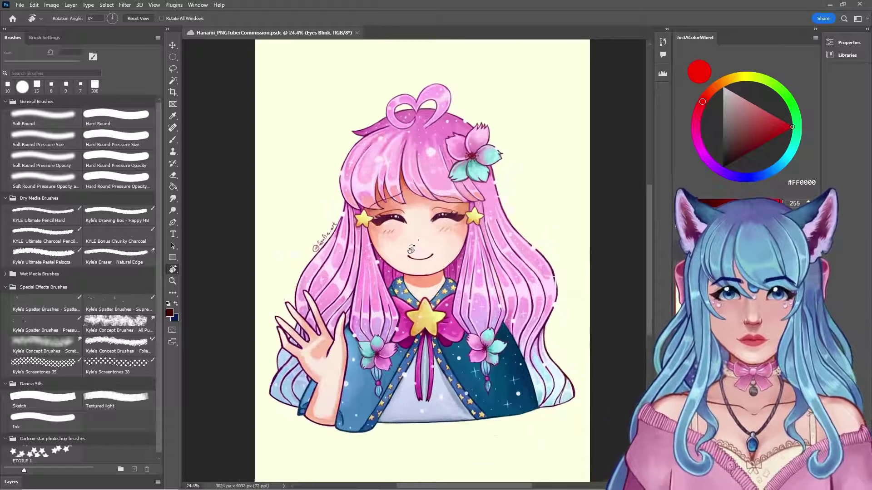
pyautogui.scroll(-1, 411, 248)
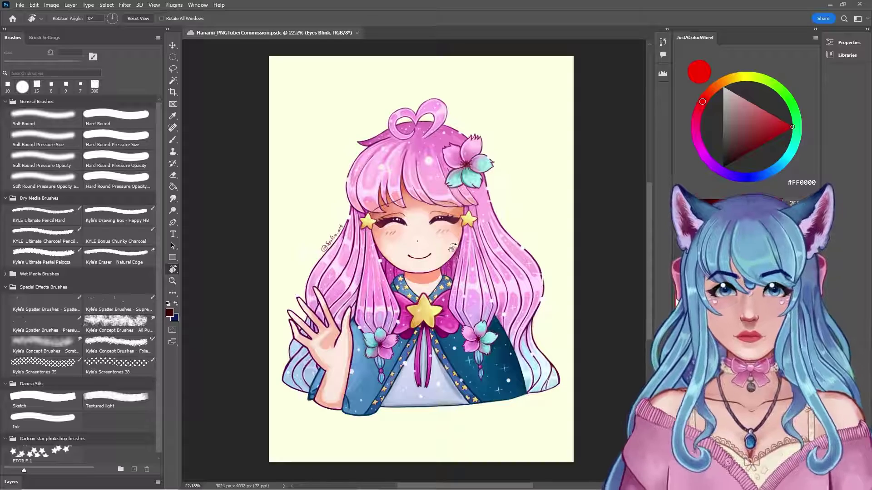
pyautogui.scroll(1, 453, 247)
pyautogui.scroll(-1, 456, 245)
pyautogui.scroll(1, 459, 241)
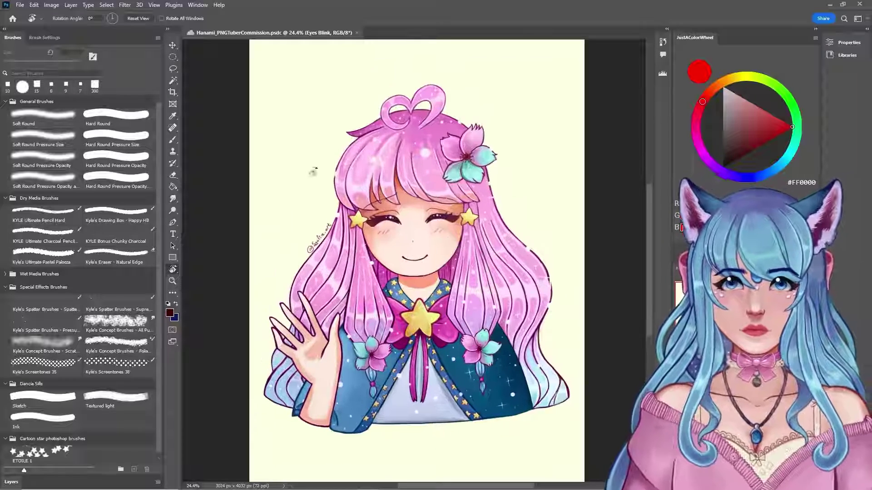
pyautogui.scroll(-1, 414, 174)
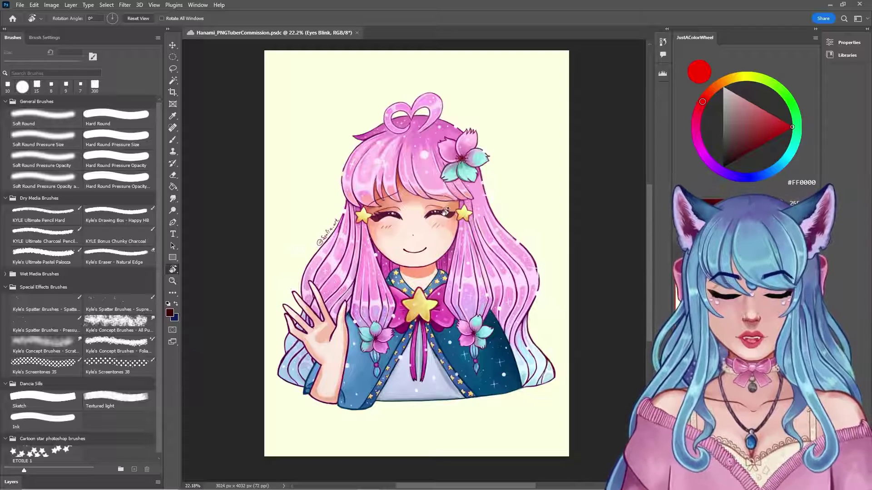
# - Open File_Veadiotube_Hanami from Creative Cloud and confirm its 2048 × 2048 px canvas size
pyautogui.click(20, 5)
pyautogui.click(31, 25)
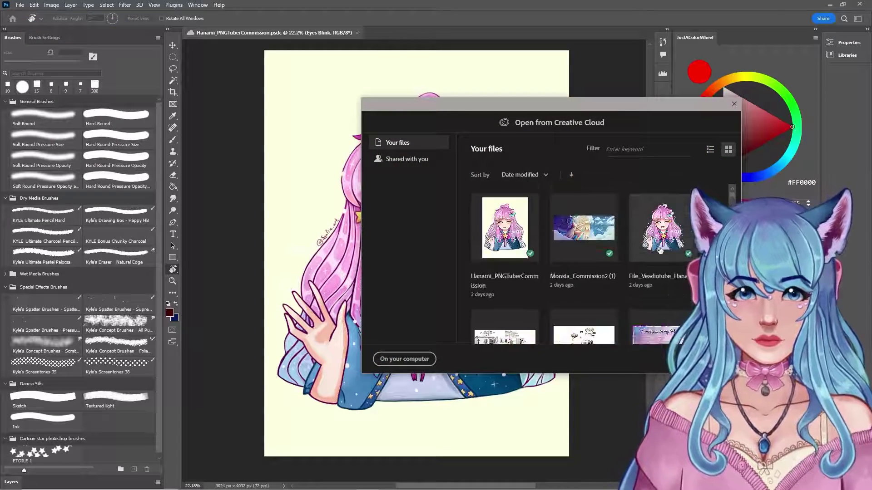
pyautogui.click(674, 236)
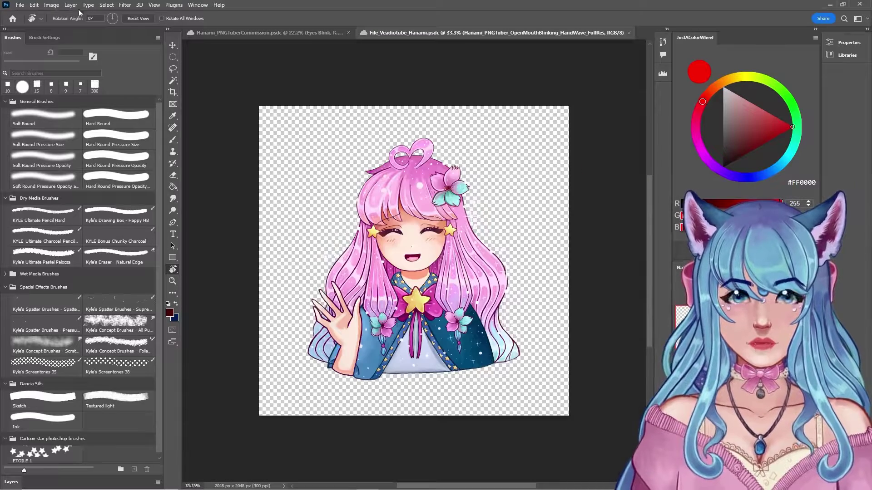
pyautogui.click(51, 5)
pyautogui.click(64, 87)
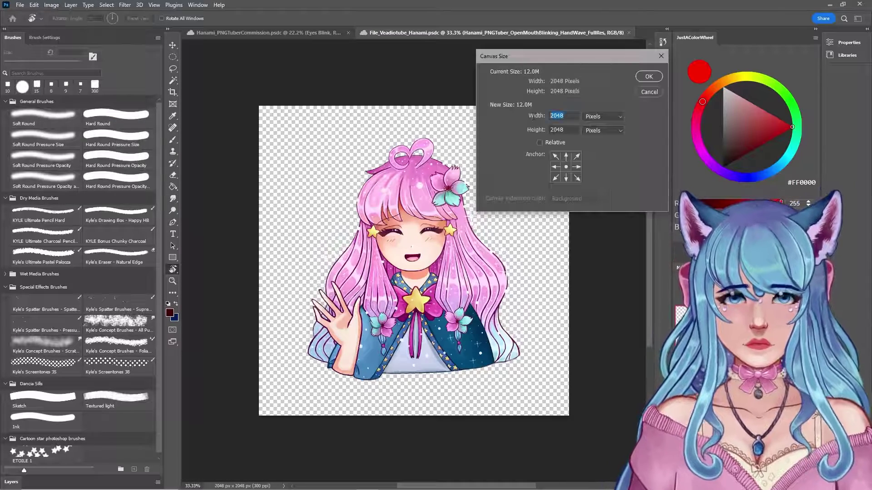
pyautogui.click(648, 92)
pyautogui.scroll(1, 392, 262)
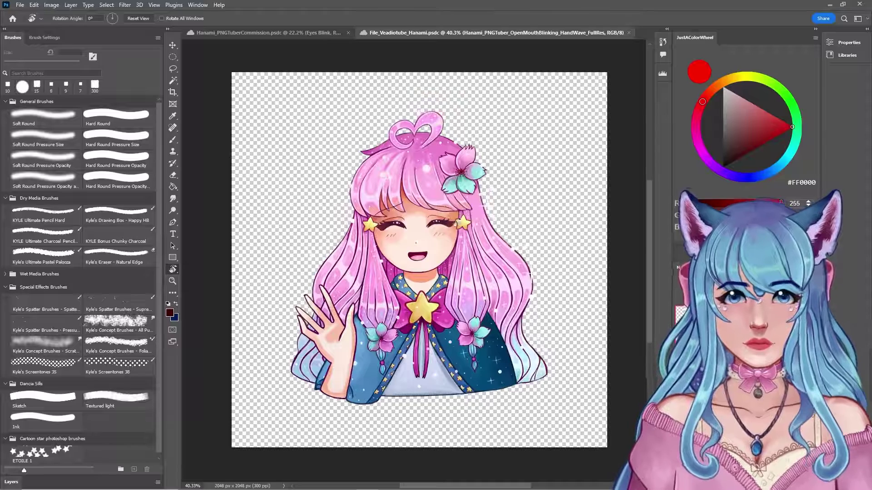
pyautogui.scroll(-1, 63, 393)
# - Preview the blinking and OpenMouth_HandWave frames by toggling their layer visibility
pyautogui.click(10, 482)
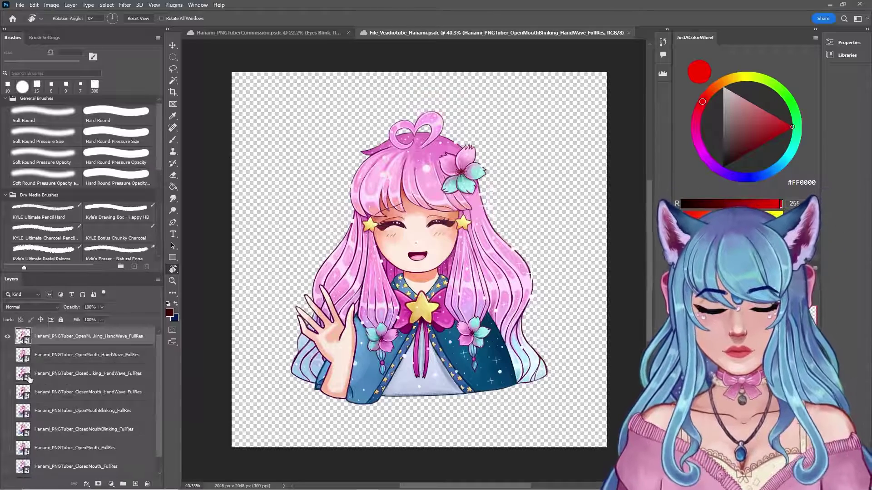
pyautogui.click(8, 336)
pyautogui.click(7, 354)
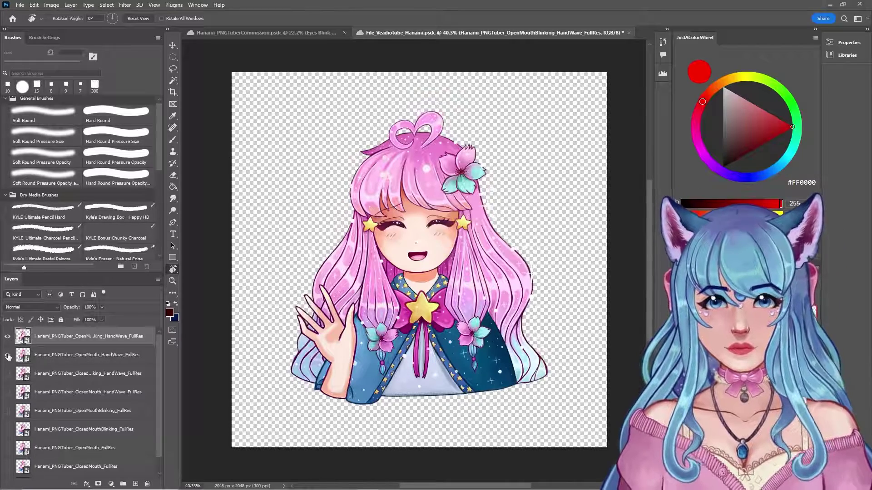
pyautogui.click(8, 337)
pyautogui.click(7, 336)
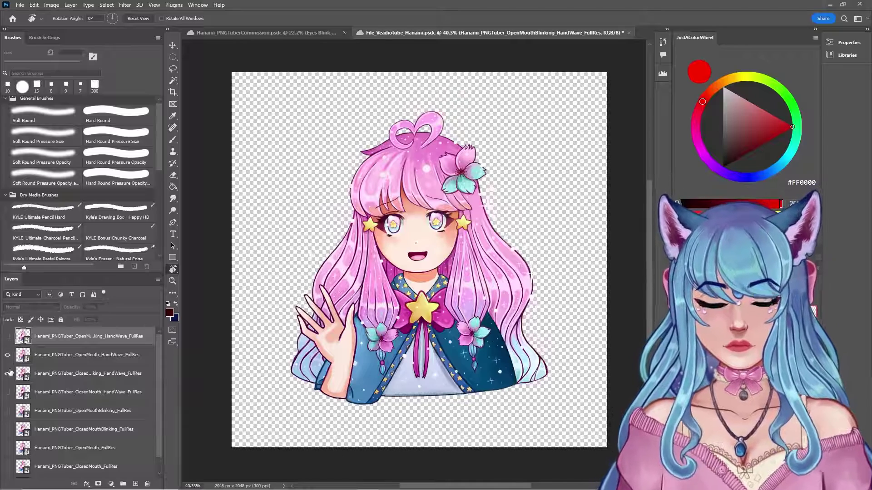
pyautogui.click(8, 356)
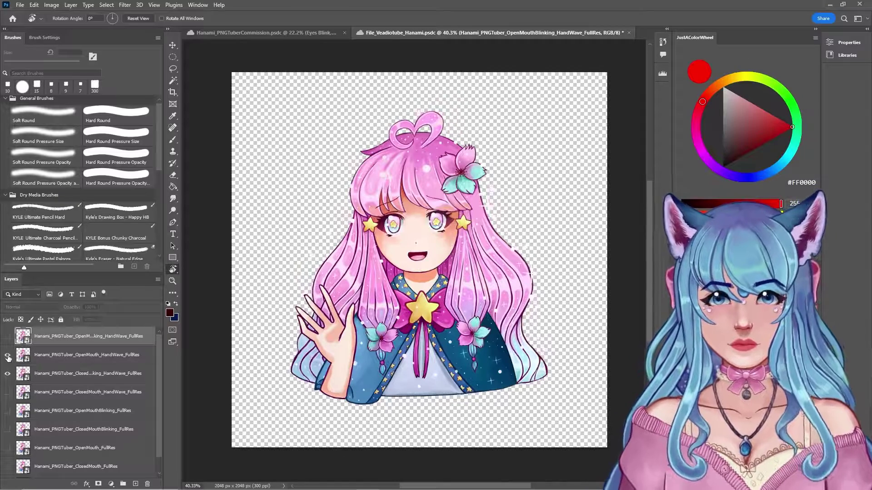
pyautogui.click(8, 356)
# - Preview the closed-mouth blinking frame, leave ClosedMouth_HandWave visible, and minimize Photoshop
pyautogui.click(7, 373)
pyautogui.click(8, 373)
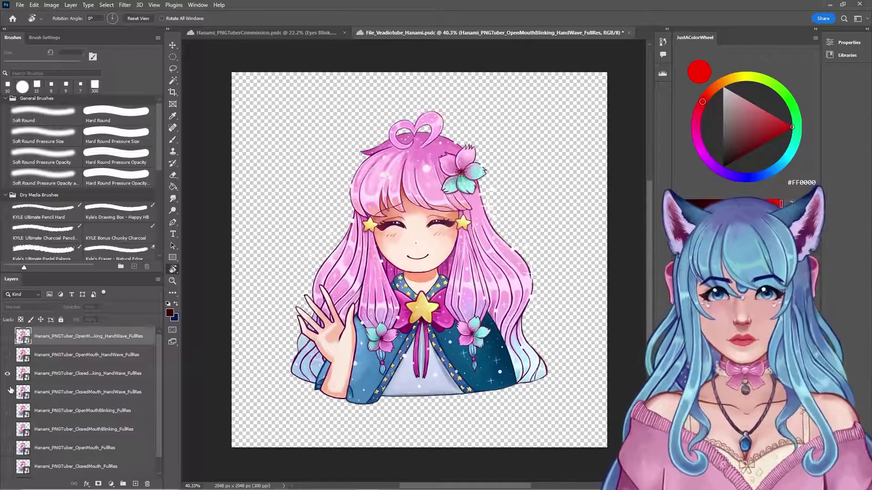
pyautogui.click(7, 373)
pyautogui.click(7, 392)
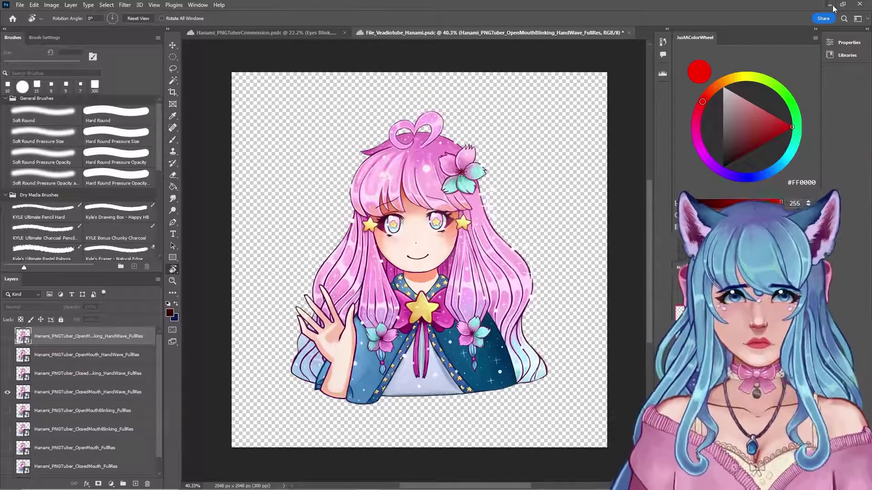
pyautogui.click(832, 5)
pyautogui.scroll(-3, 224, 180)
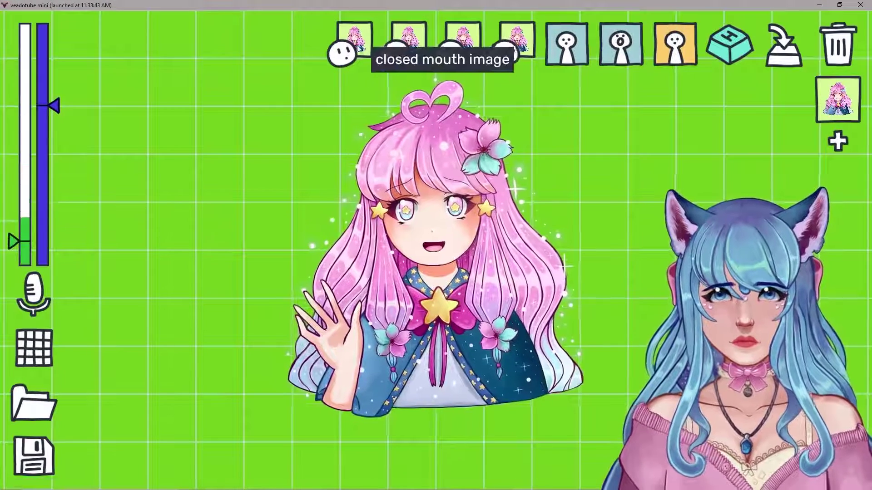
# - Open the file picker for veadotube mini's closed mouth image slot
pyautogui.click(343, 52)
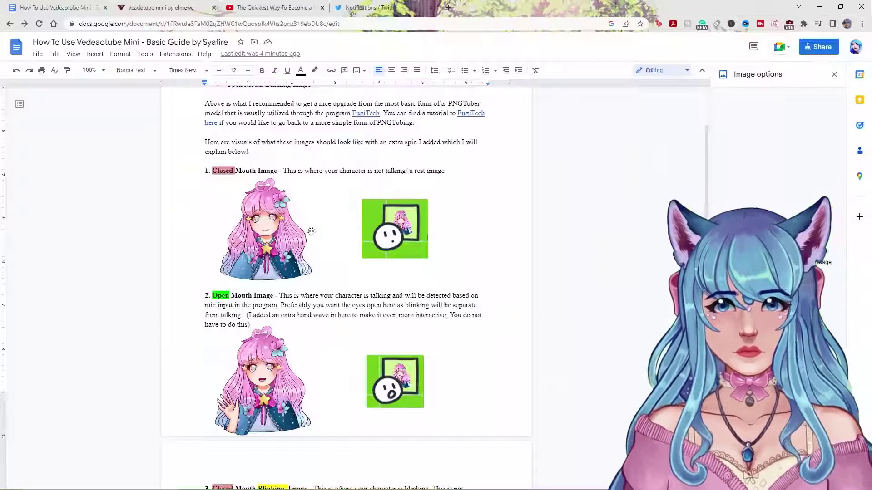
# - Read the guide's blinking-image sections 3 and 4 down to the closing canvas-size note
pyautogui.scroll(-2, 311, 232)
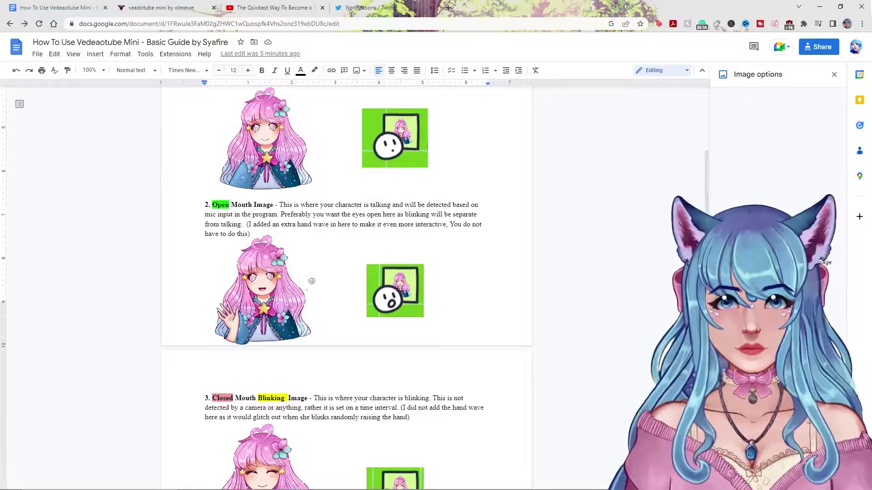
pyautogui.scroll(-2, 312, 281)
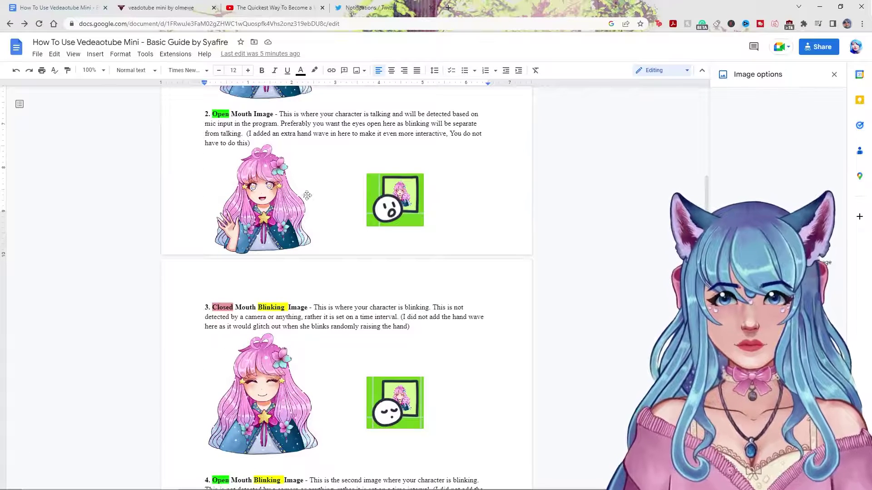
pyautogui.scroll(-3, 223, 255)
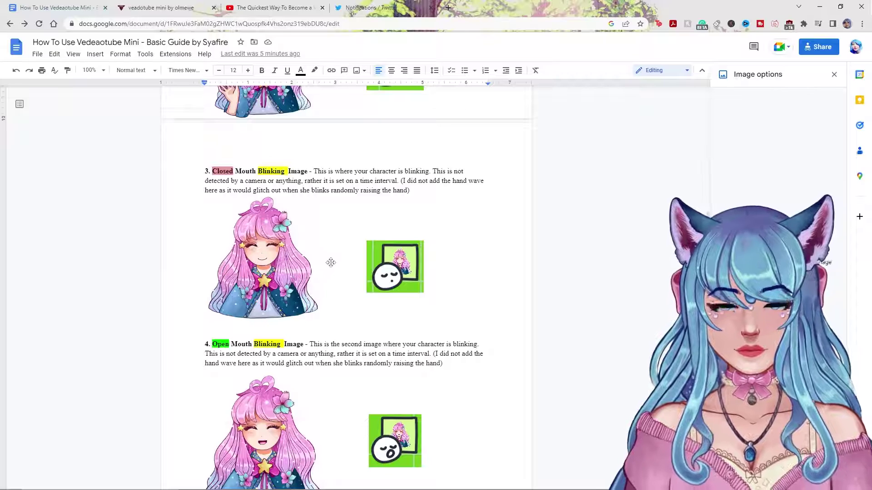
pyautogui.scroll(-1, 331, 263)
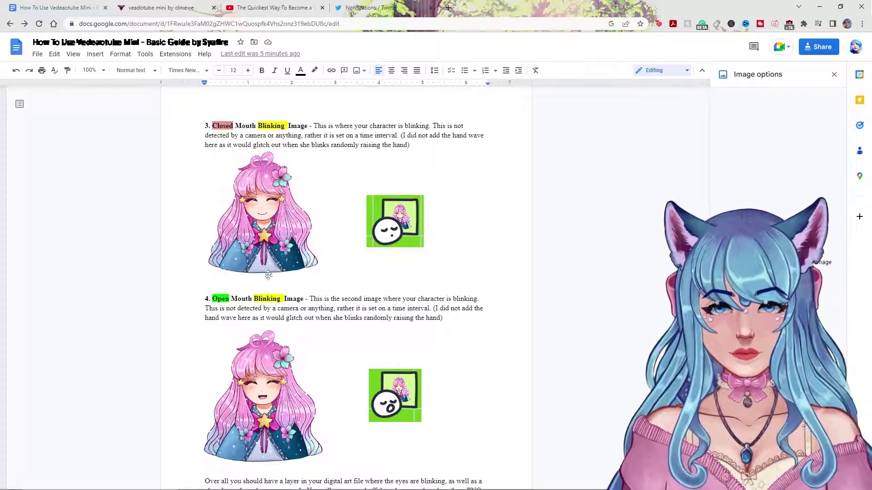
pyautogui.scroll(-2, 268, 392)
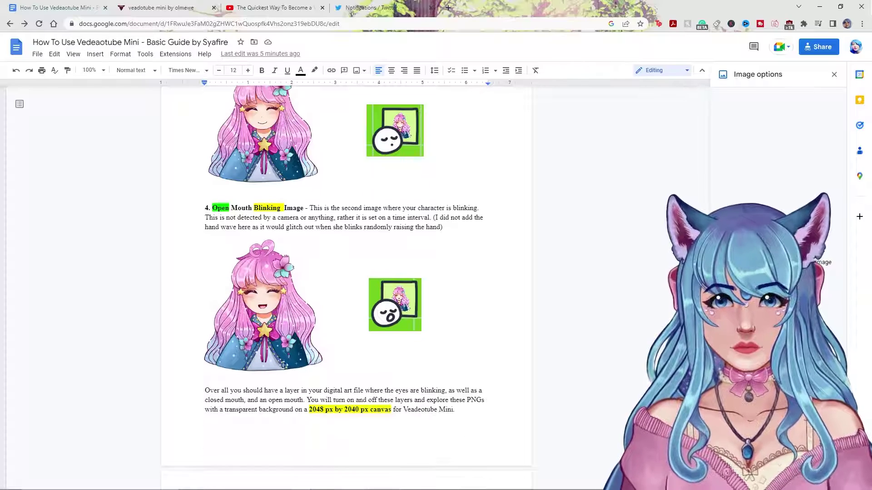
pyautogui.scroll(-1, 328, 339)
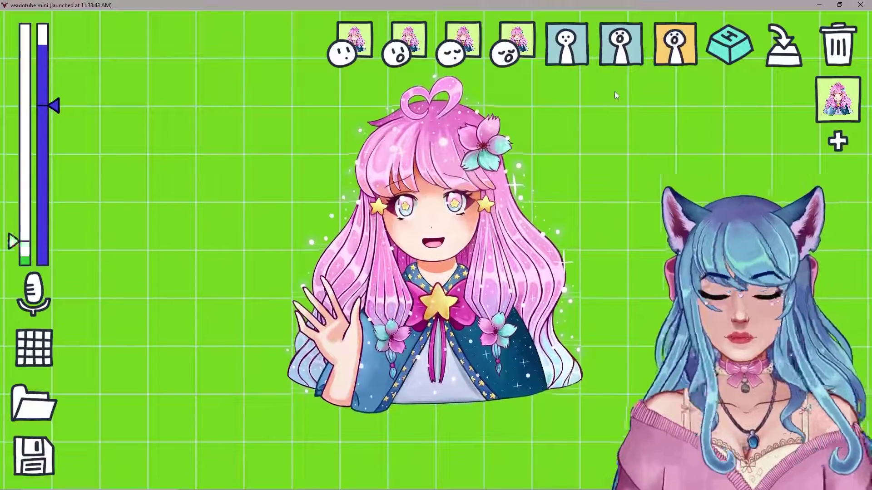
# - Try shaking, vibing and nervous for the closed- and open-mouth motions, returning open mouth to static
pyautogui.click(572, 43)
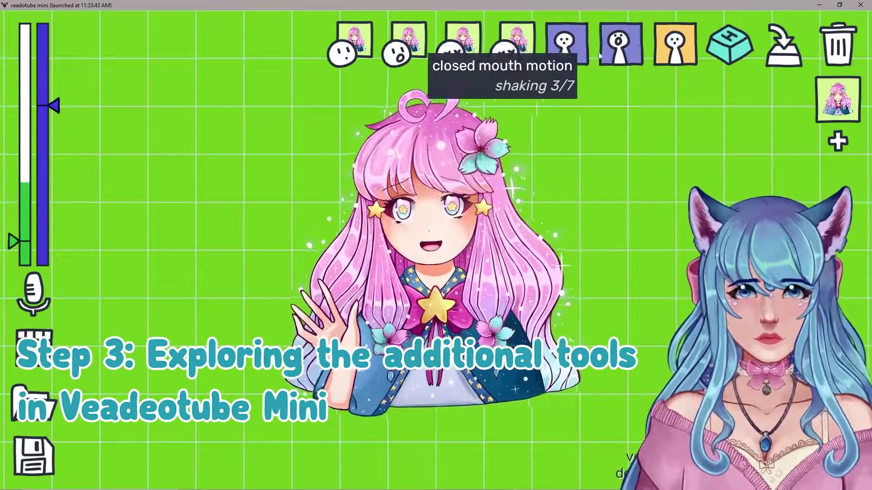
pyautogui.click(620, 43)
pyautogui.click(621, 44)
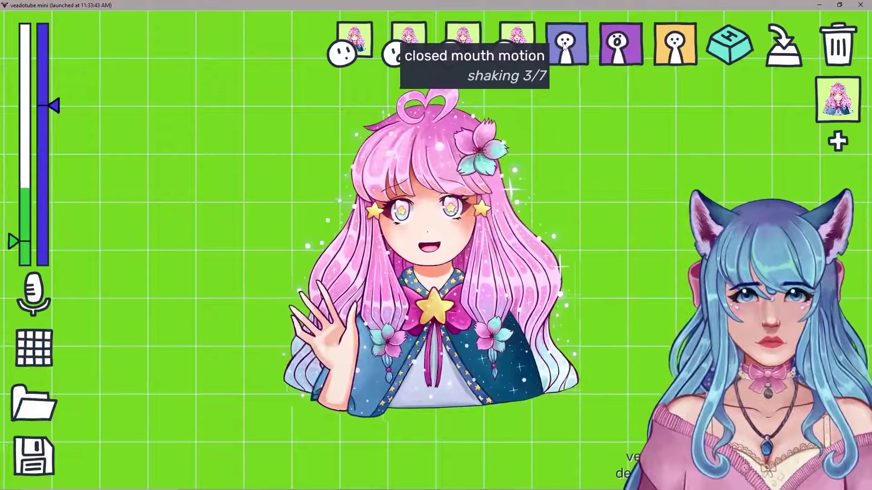
pyautogui.rightClick(568, 46)
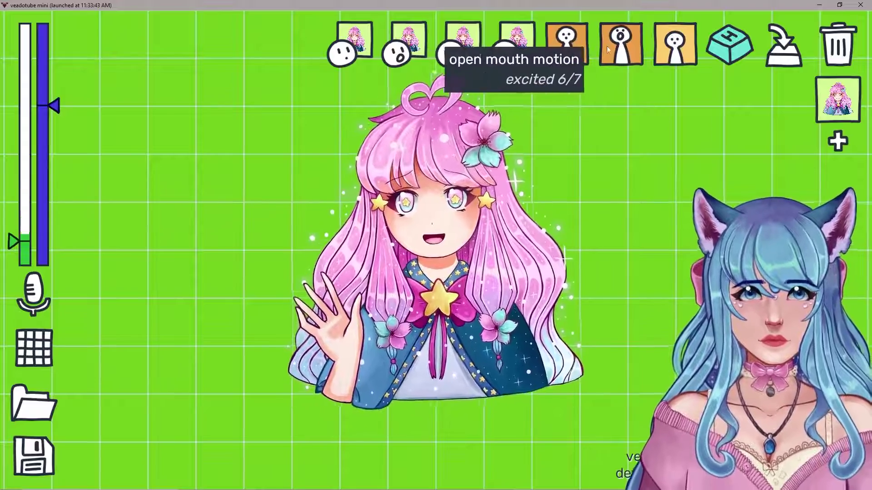
pyautogui.click(571, 47)
pyautogui.click(621, 44)
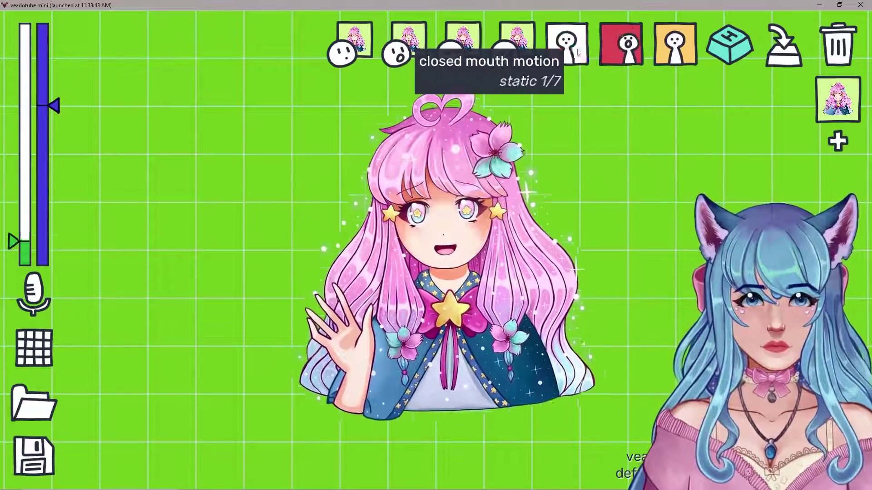
pyautogui.click(618, 49)
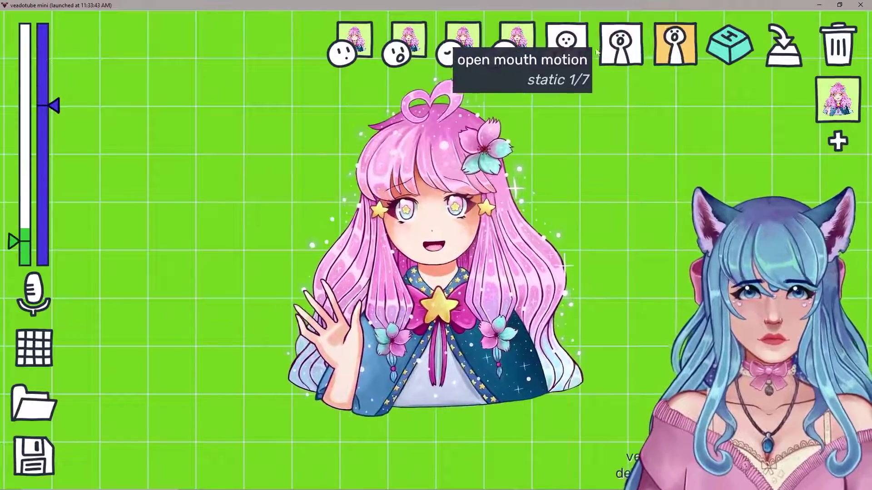
# - Step the closed-mouth motion through vibing and shaking, then set mouth transition to jump on talk
pyautogui.click(582, 57)
pyautogui.click(584, 57)
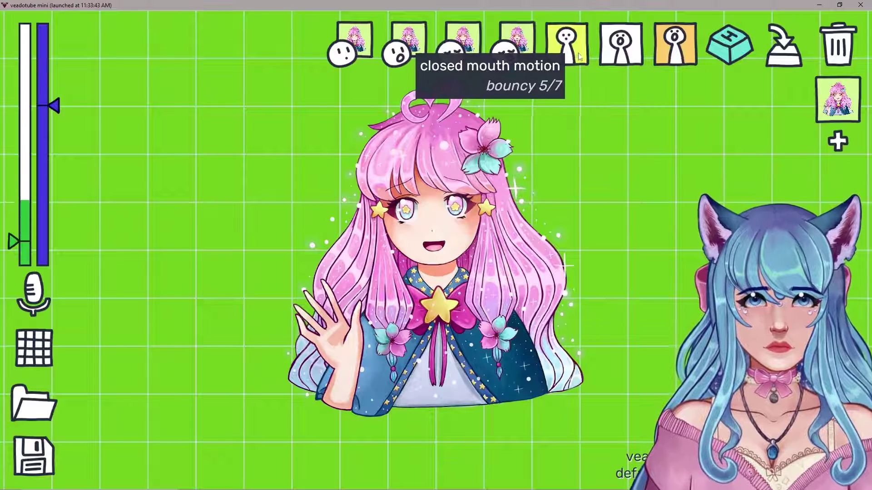
pyautogui.doubleClick(582, 55)
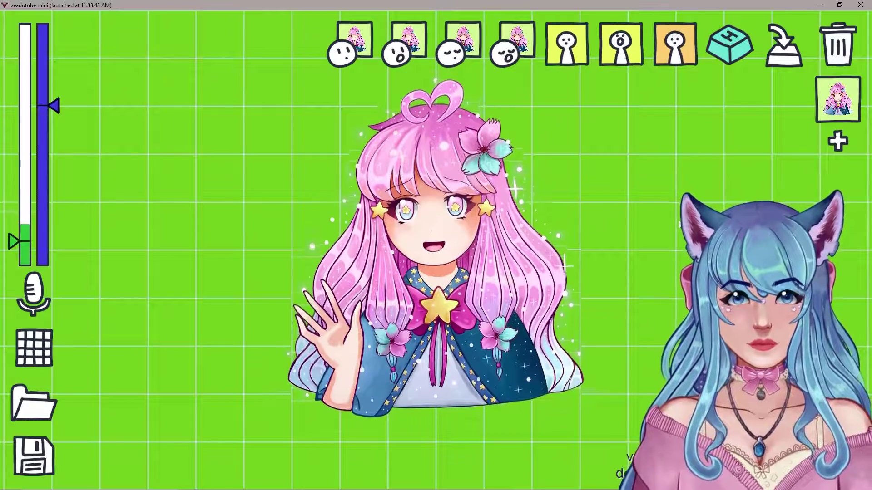
pyautogui.click(676, 43)
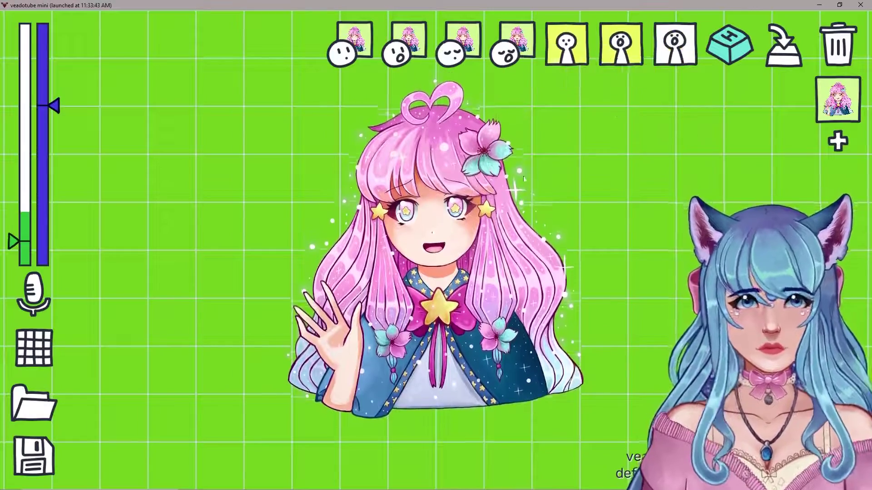
pyautogui.click(675, 44)
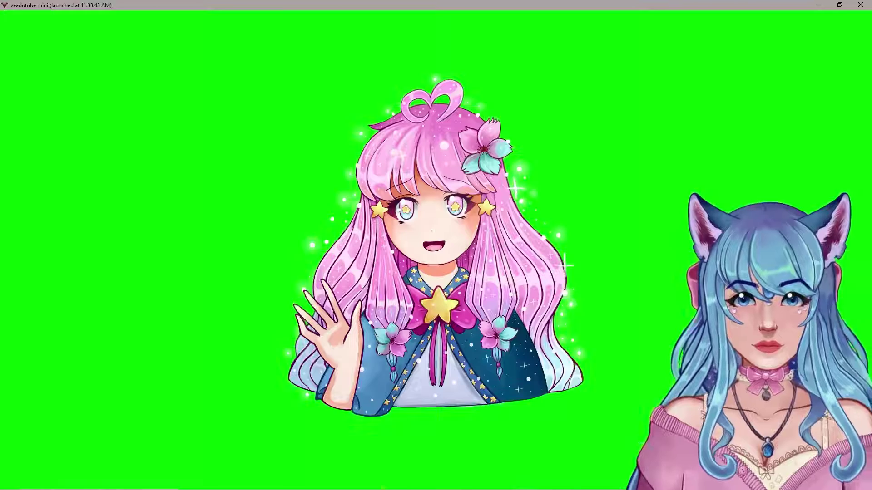
# - Load snart.veadomini from Downloads > veadotubemini > veadotube mini > avatar examples
pyautogui.moveTo(220, 487)
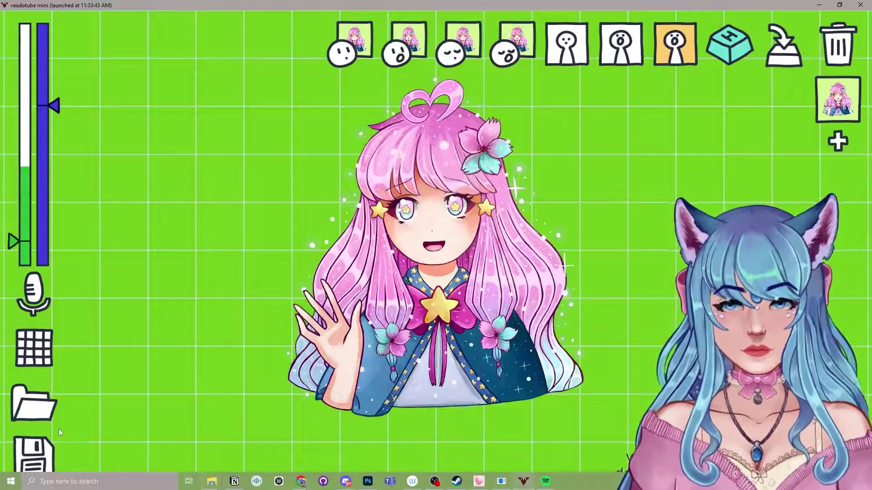
pyautogui.click(34, 406)
pyautogui.click(259, 196)
pyautogui.doubleClick(339, 172)
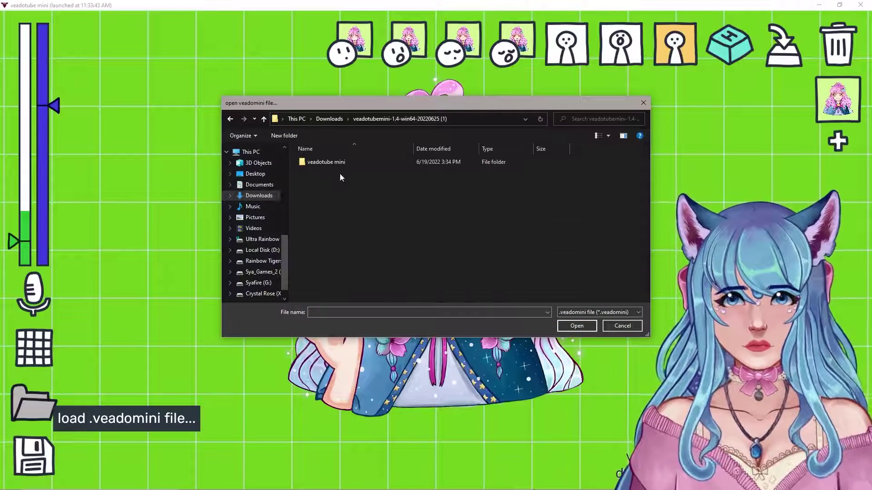
pyautogui.doubleClick(334, 163)
pyautogui.doubleClick(338, 162)
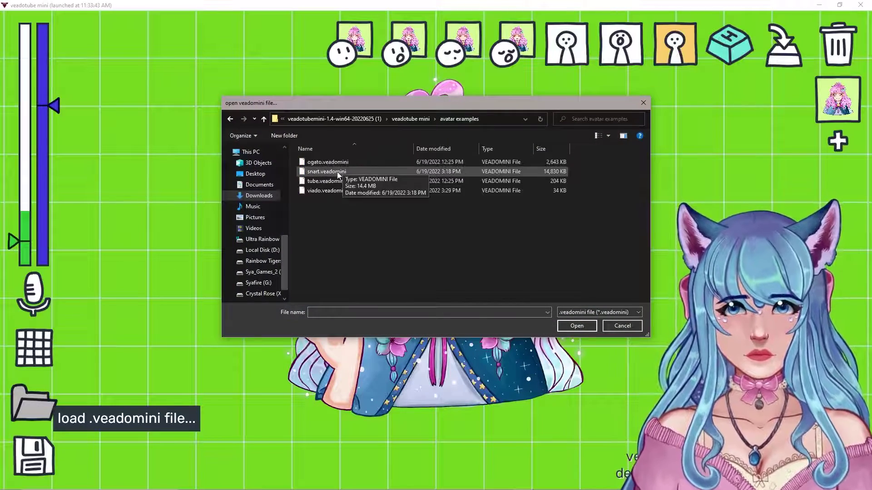
pyautogui.doubleClick(338, 172)
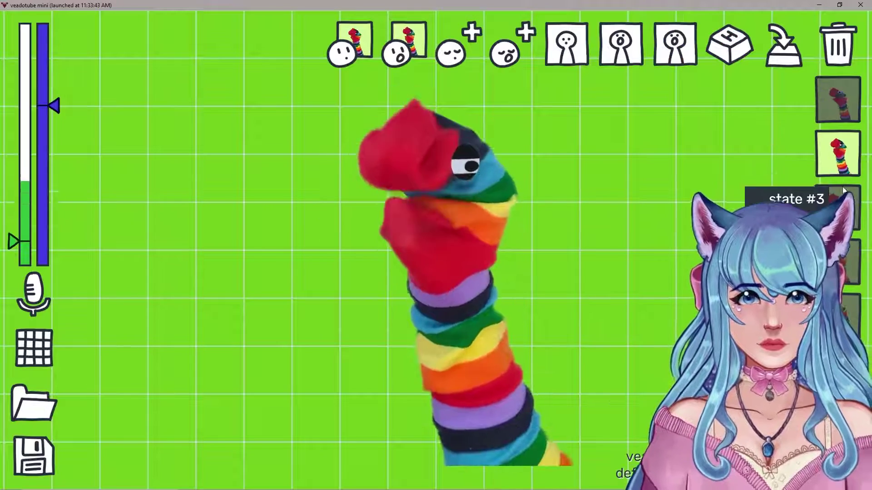
# - Preview the sock puppet's sleeping, cardboard-tube and plain sock states
pyautogui.click(838, 316)
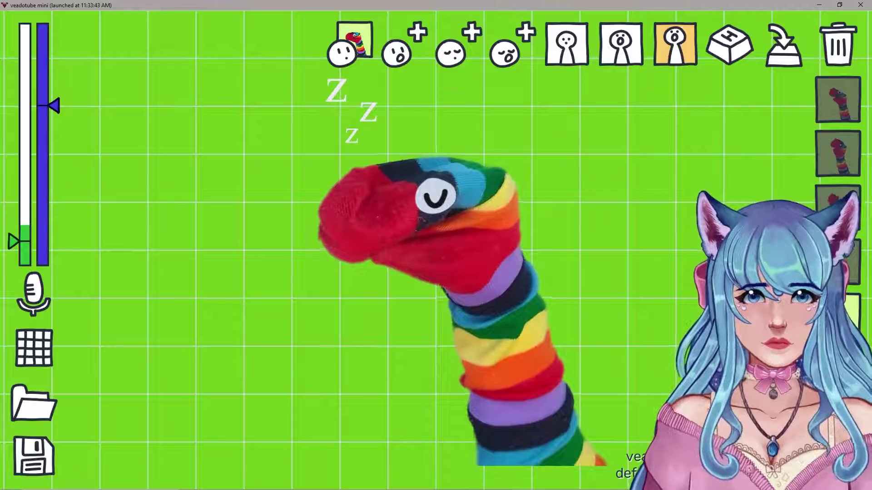
pyautogui.press('2')
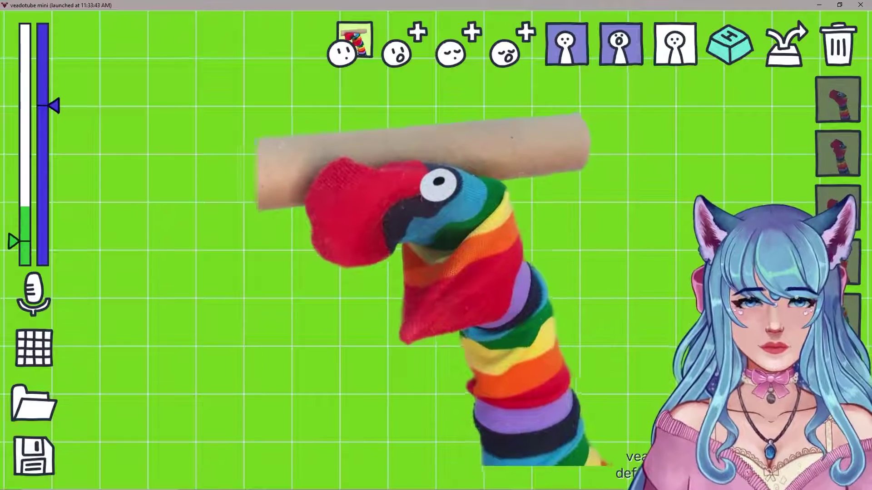
pyautogui.click(847, 260)
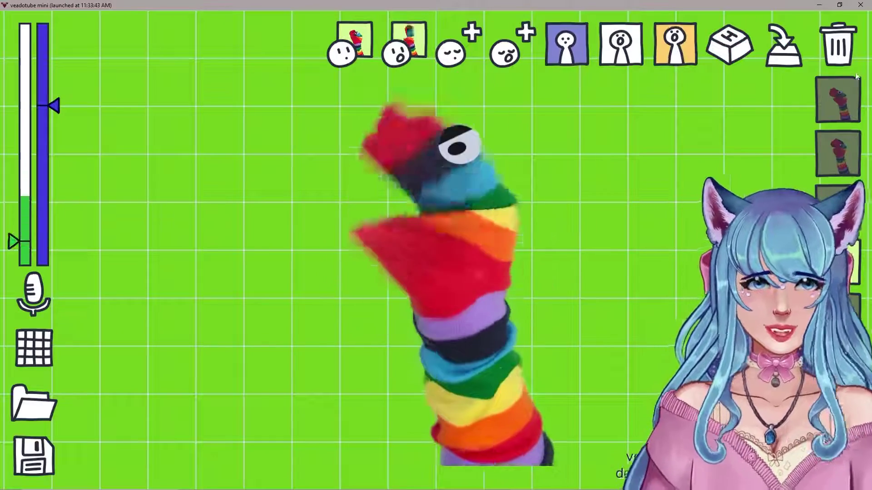
# - Assign hotkey H to state #2 and hotkey J to state #1
pyautogui.click(839, 155)
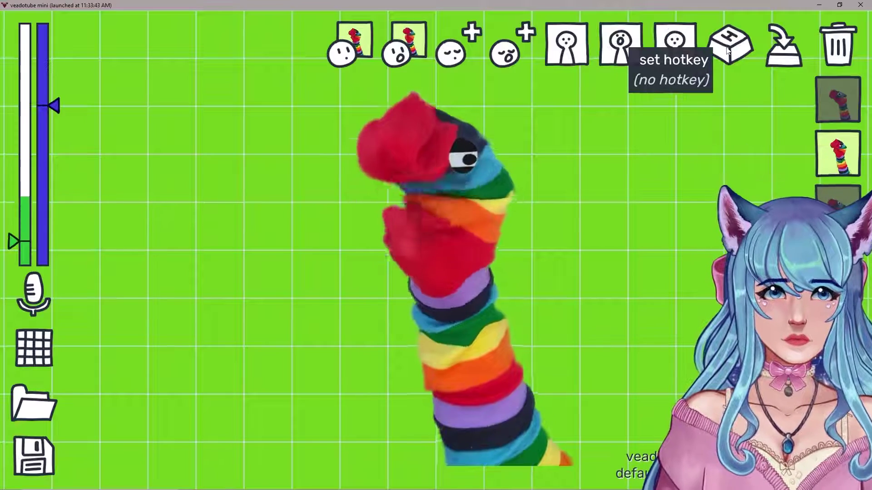
pyautogui.click(728, 47)
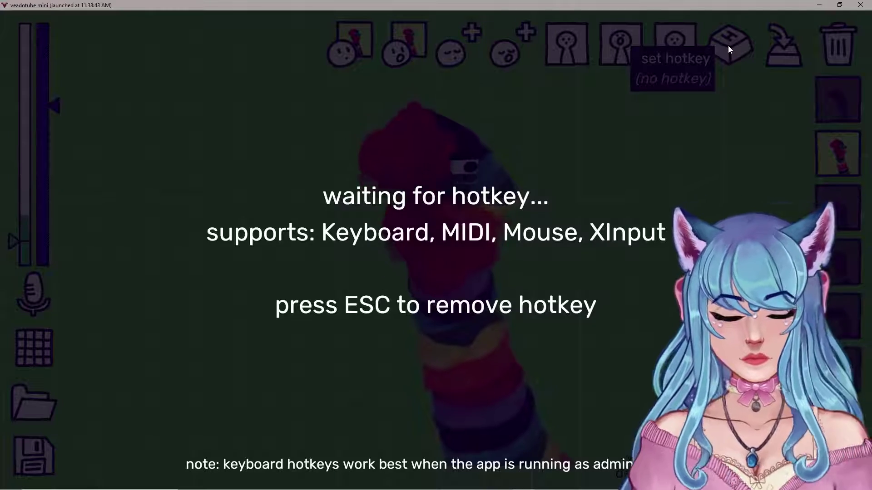
pyautogui.press('h')
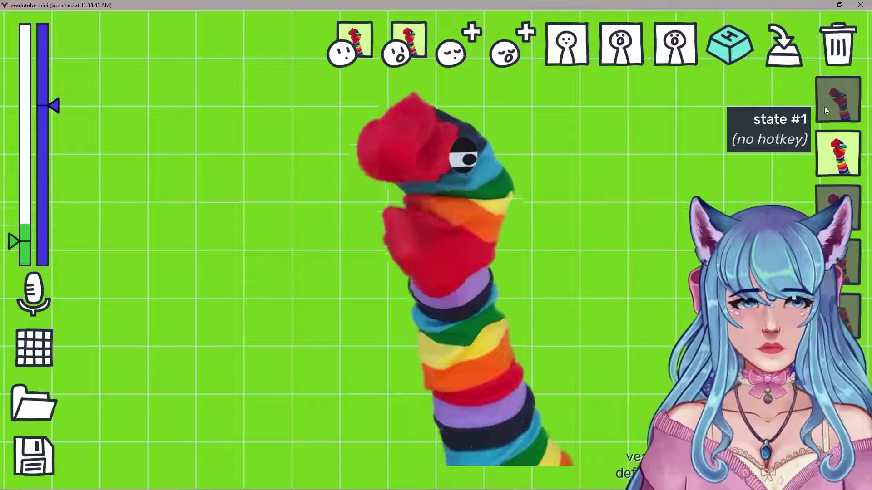
pyautogui.click(824, 106)
pyautogui.click(746, 42)
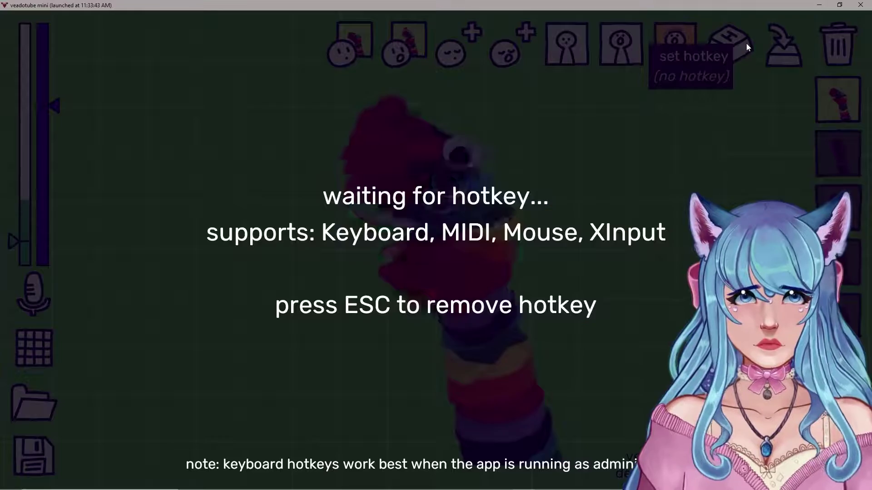
pyautogui.press('j')
# - Test the hotkeys by alternating H and J to switch between the two states
pyautogui.press('h')
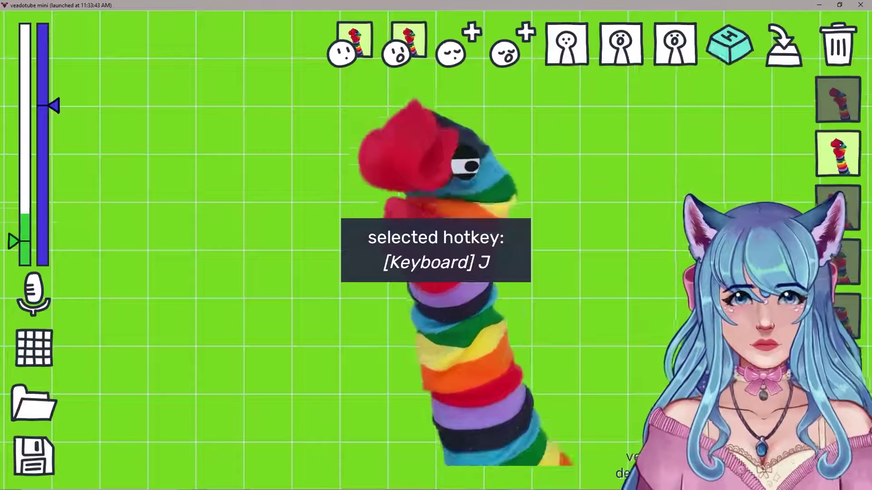
pyautogui.press('j')
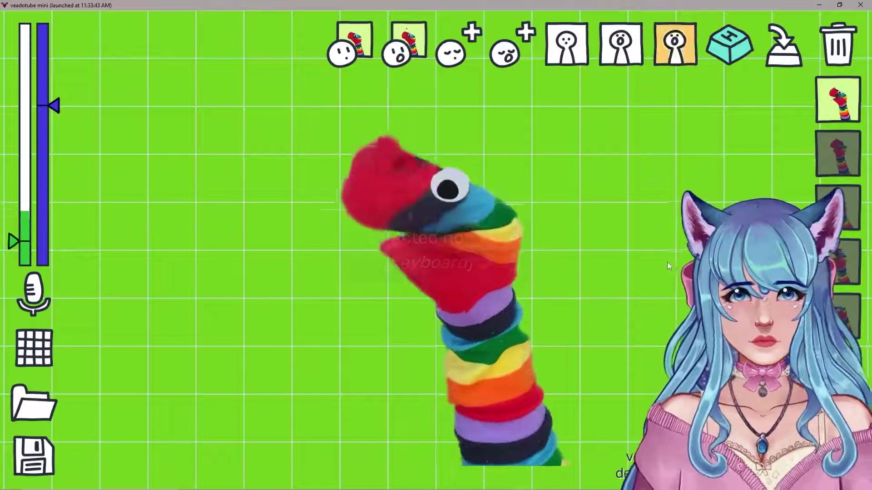
pyautogui.press('h')
pyautogui.press('j')
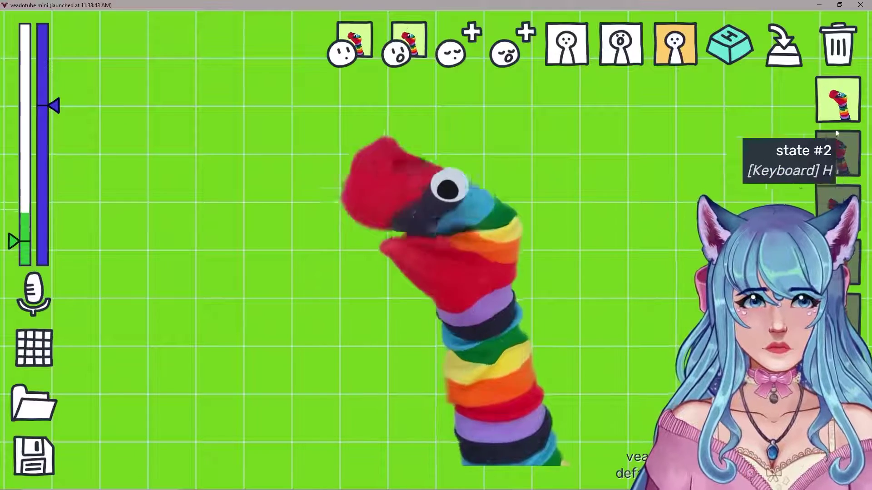
# - Cycle state #1's hotkey mode until it reads 'enter on press, leave on release'
pyautogui.click(849, 153)
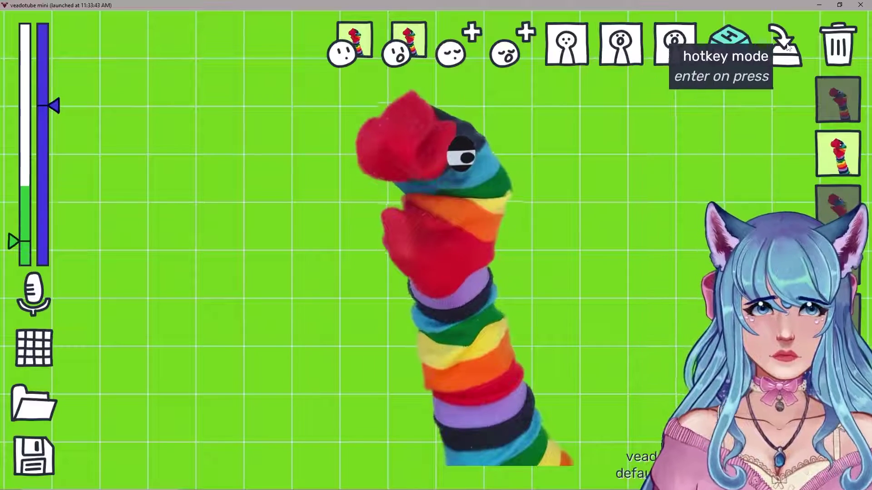
pyautogui.press('1')
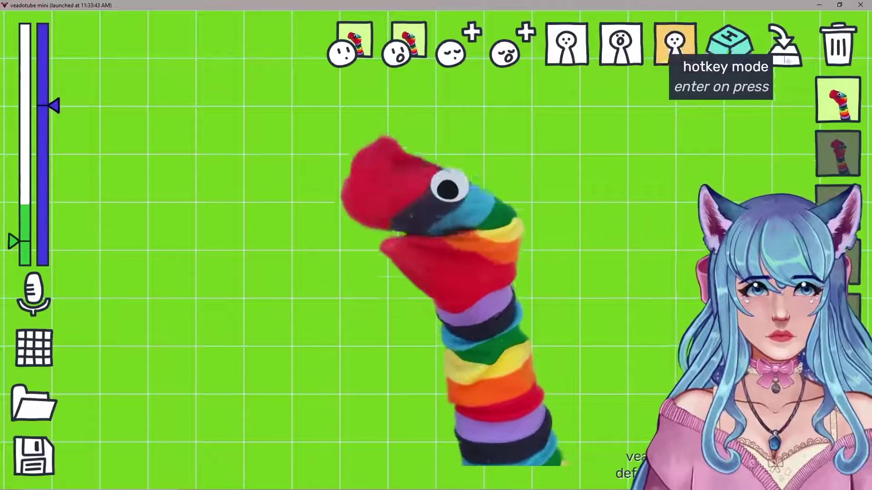
pyautogui.click(784, 50)
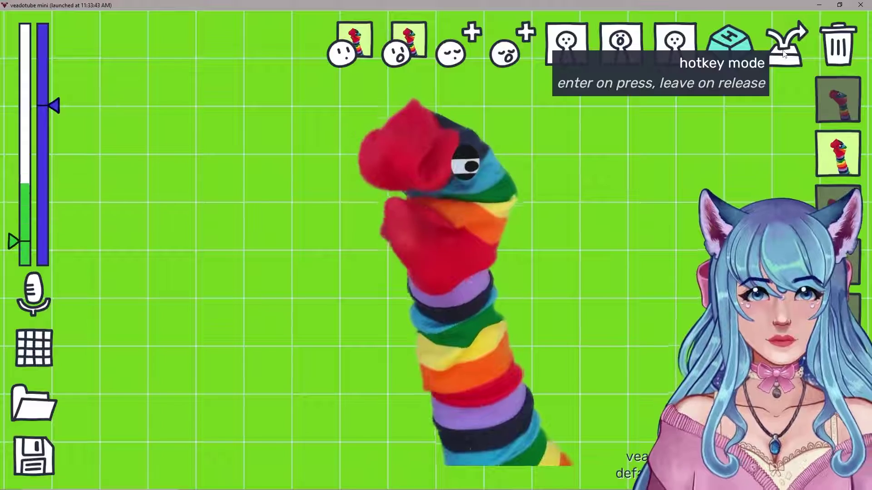
pyautogui.click(784, 52)
pyautogui.click(783, 51)
pyautogui.click(782, 51)
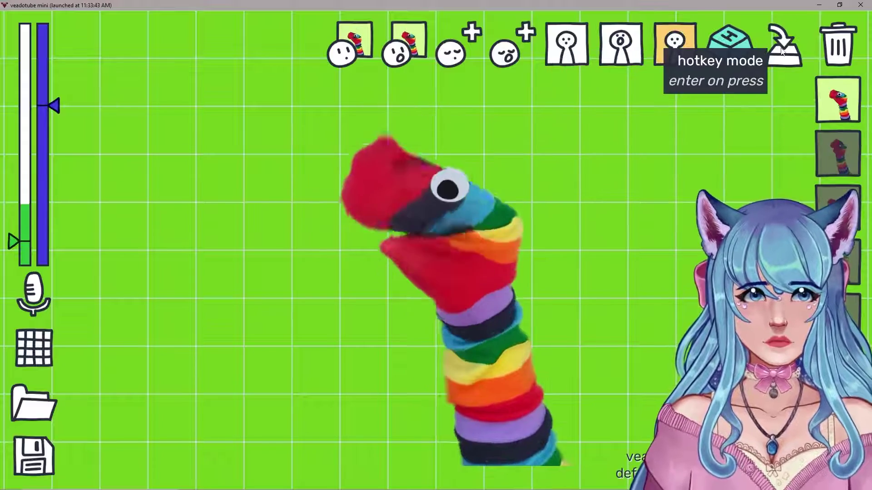
pyautogui.click(782, 51)
pyautogui.click(782, 50)
pyautogui.click(782, 51)
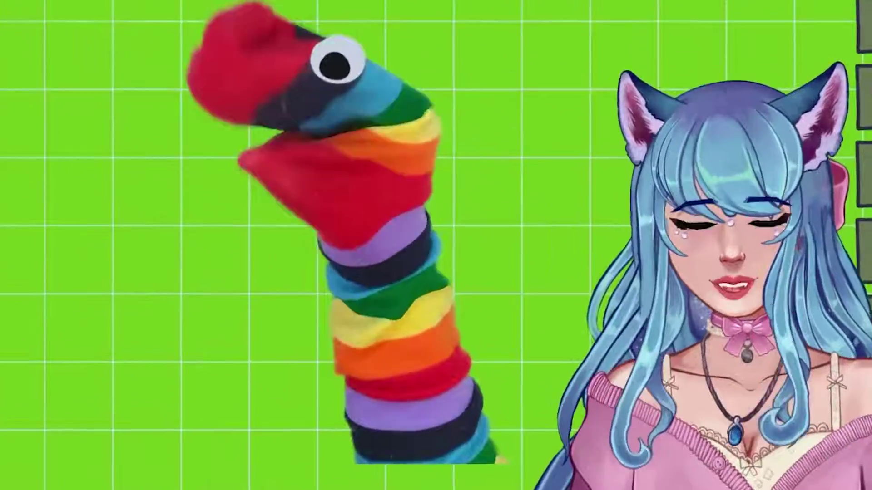
pyautogui.click(863, 85)
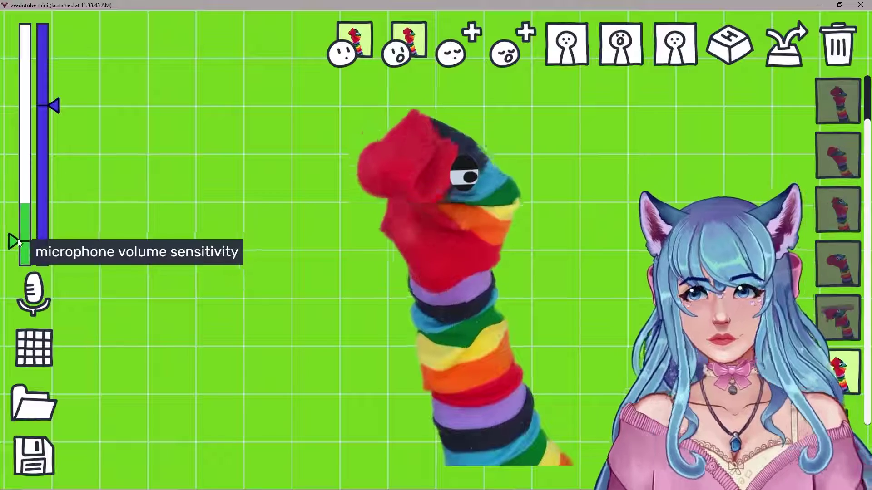
# - Adjust the microphone volume and delay sensitivity thresholds, leaving delay near maximum
pyautogui.moveTo(15, 242); pyautogui.dragTo(14, 78)
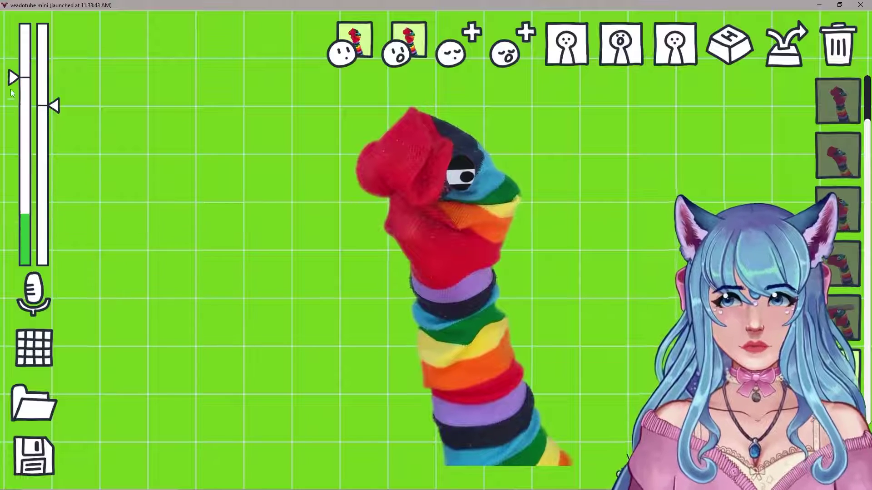
pyautogui.moveTo(11, 77); pyautogui.dragTo(8, 197)
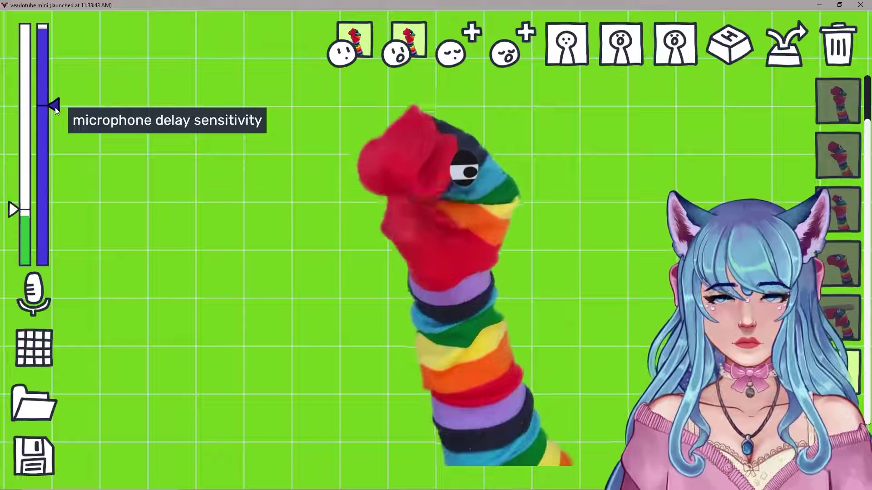
pyautogui.moveTo(56, 114); pyautogui.dragTo(61, 244)
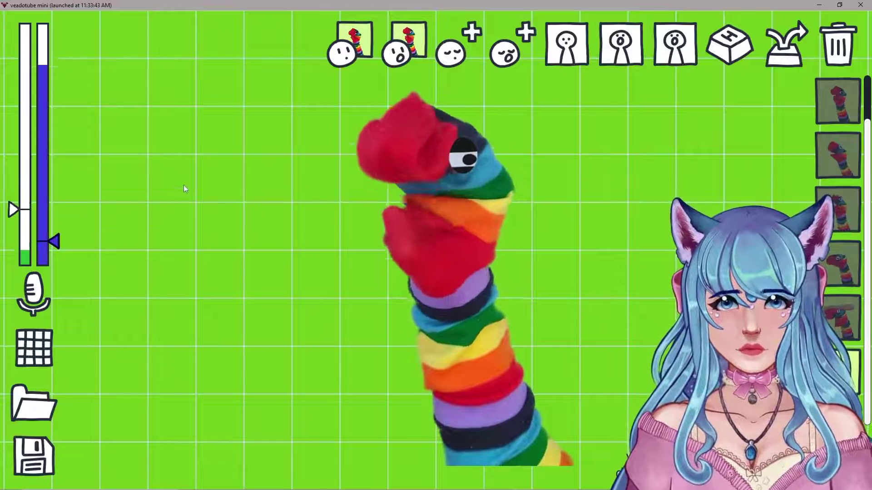
pyautogui.moveTo(54, 241); pyautogui.dragTo(55, 35)
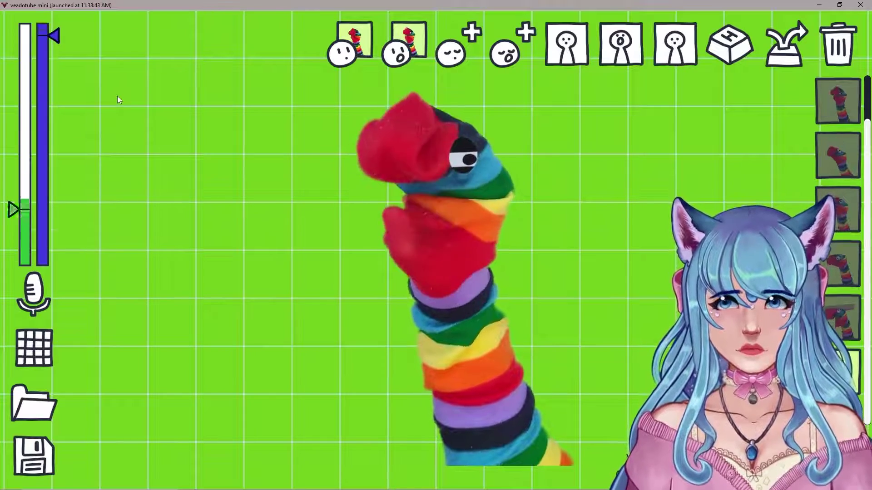
# - Choose an audio input device from the microphone device list
pyautogui.click(48, 305)
pyautogui.scroll(3, 201, 333)
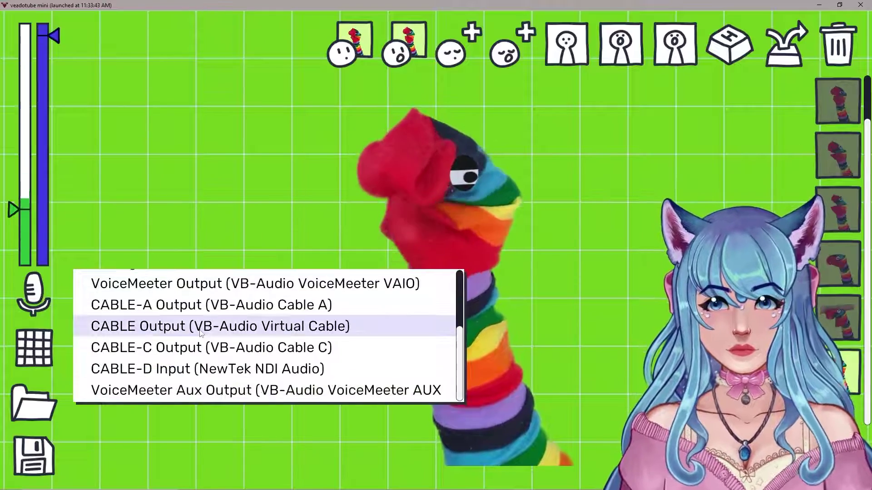
pyautogui.scroll(3, 204, 333)
pyautogui.scroll(3, 206, 333)
pyautogui.scroll(-3, 206, 345)
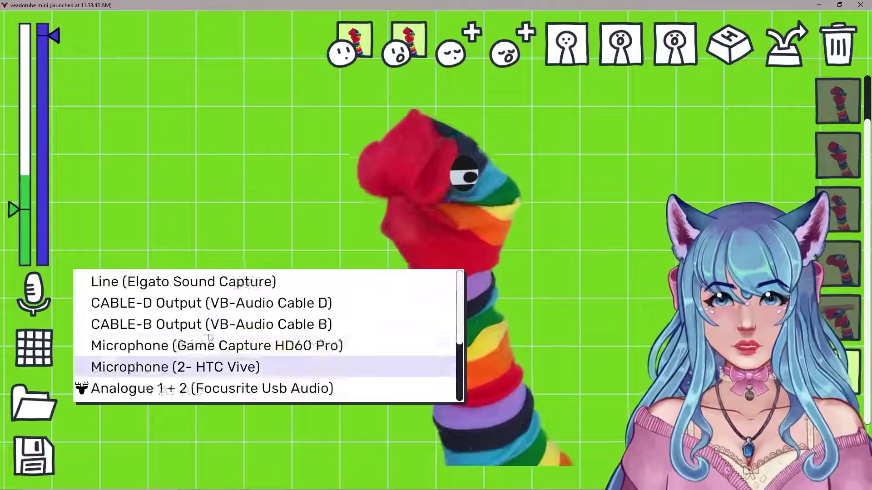
pyautogui.scroll(3, 182, 336)
pyautogui.scroll(-3, 160, 335)
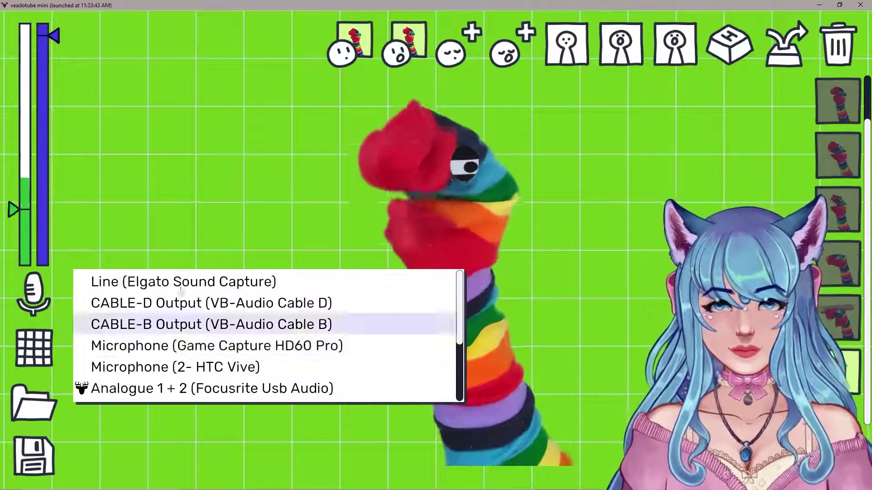
pyautogui.click(159, 323)
pyautogui.click(42, 353)
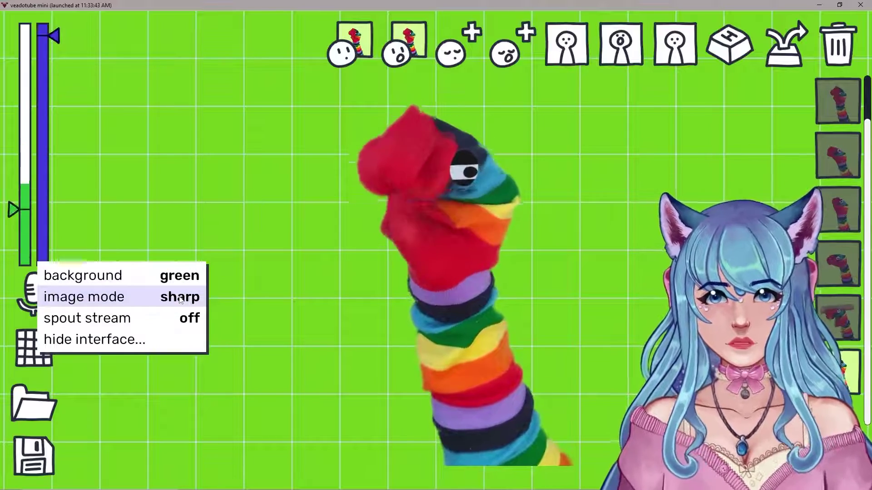
# - Set the display image mode to sharp
pyautogui.click(151, 301)
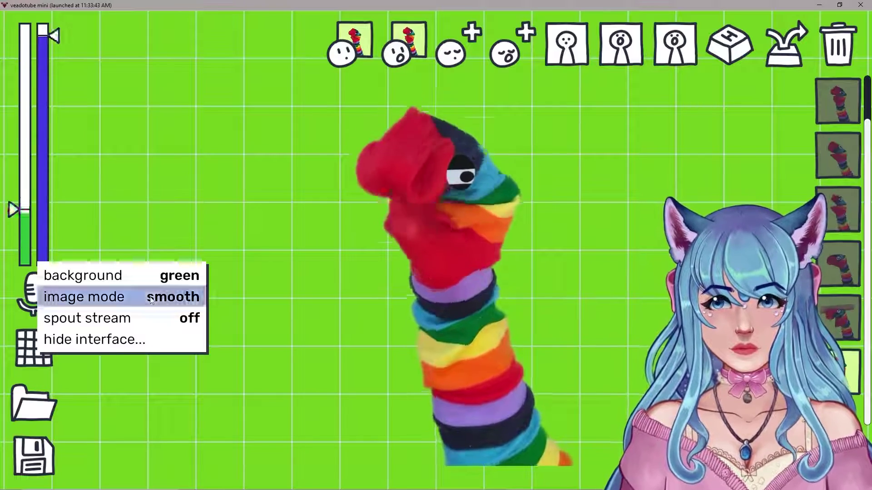
pyautogui.click(152, 301)
pyautogui.click(152, 301)
pyautogui.click(150, 300)
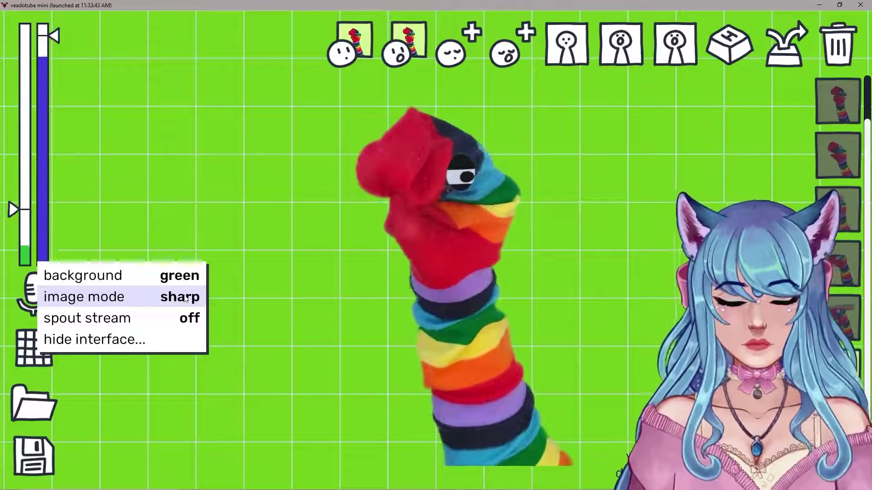
# - Leave spout stream off, then hide the interface and restore it
pyautogui.click(150, 320)
pyautogui.click(177, 321)
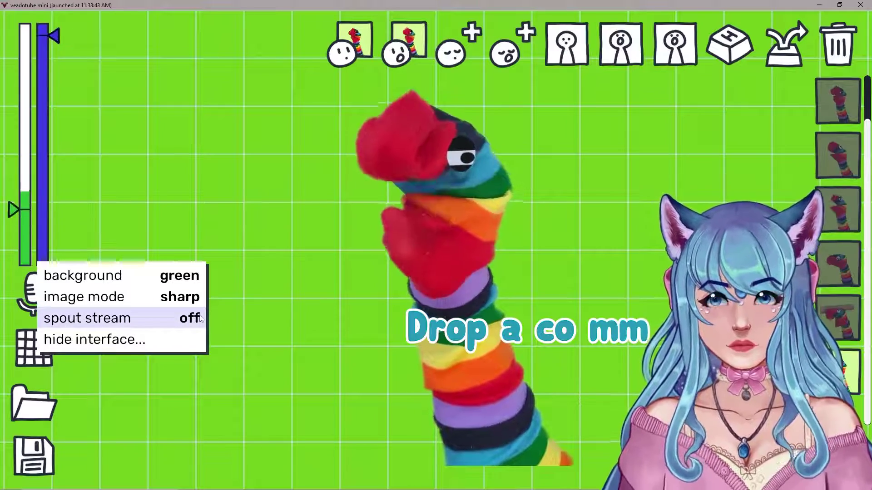
pyautogui.click(166, 321)
pyautogui.click(155, 322)
pyautogui.click(131, 343)
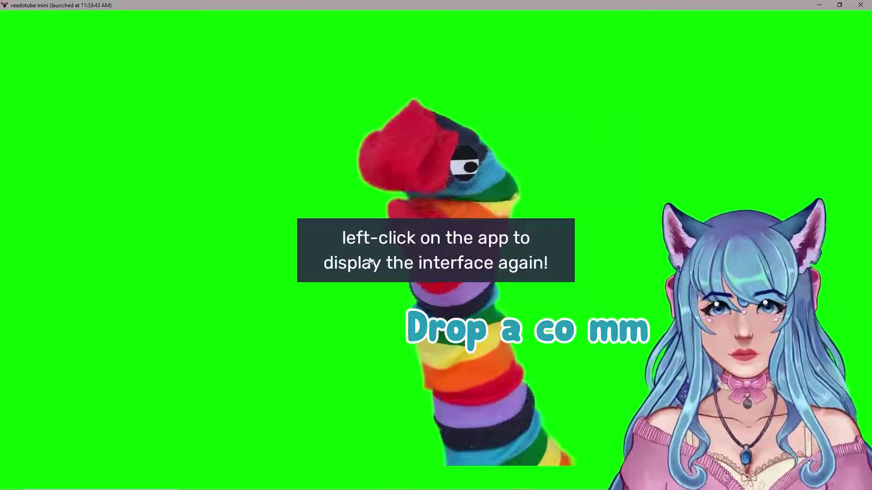
pyautogui.click(308, 301)
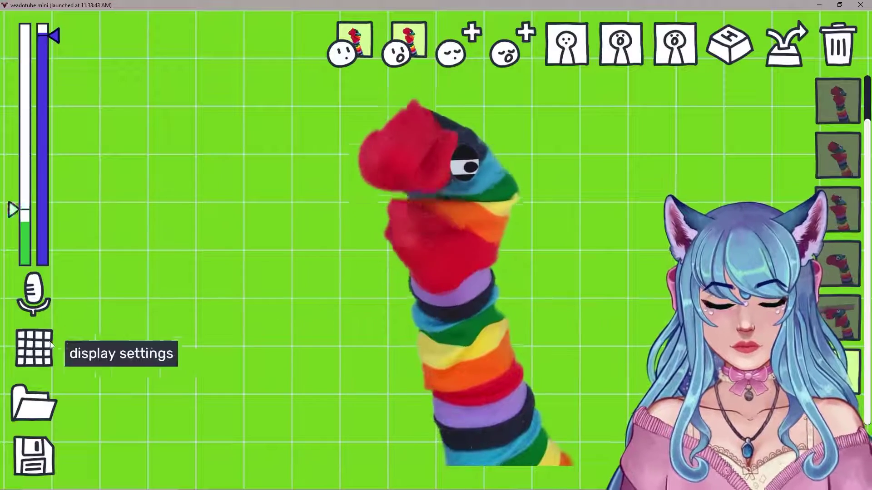
# - Load the Hanami avatar from its saved .veadomini file and bring up the save dialog
pyautogui.click(33, 403)
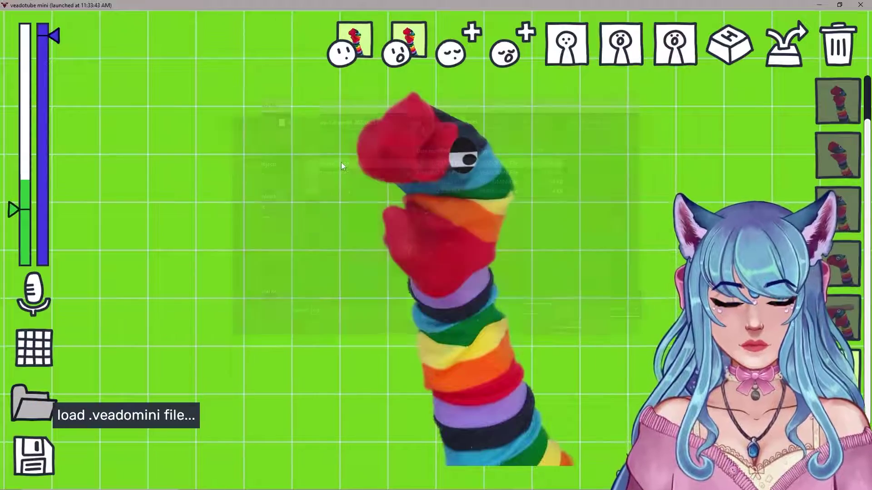
pyautogui.doubleClick(342, 162)
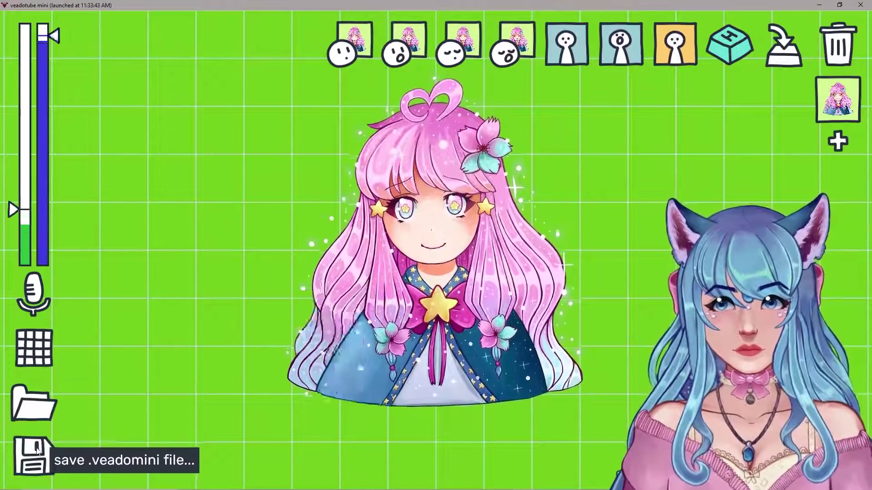
pyautogui.click(45, 450)
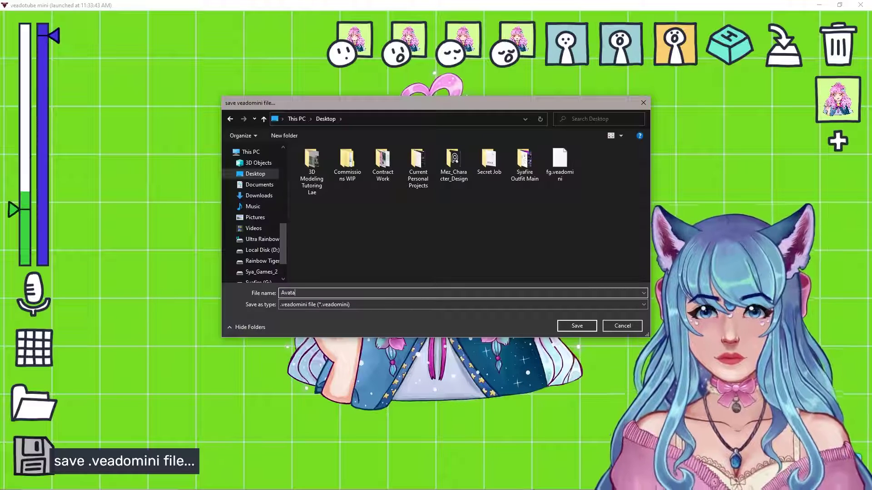
# - Save the avatar to the Desktop as Avatar,Hanami.veadomini and reload it from that file
pyautogui.click(575, 326)
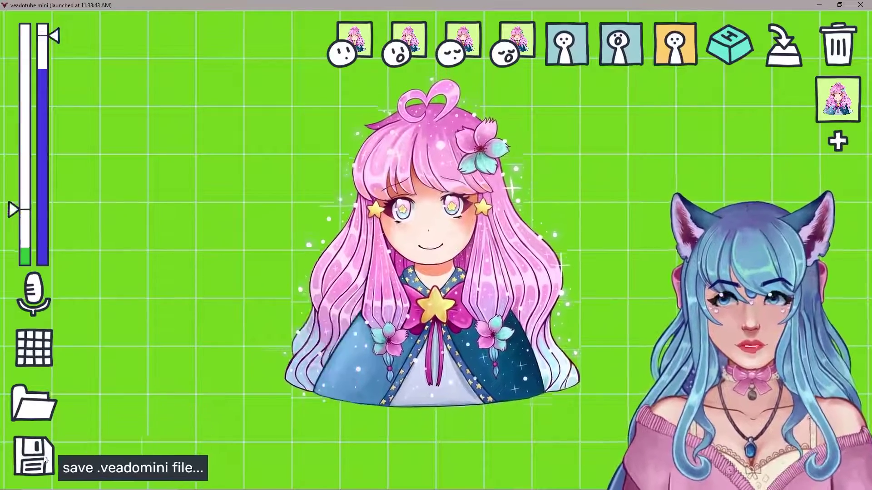
pyautogui.click(38, 410)
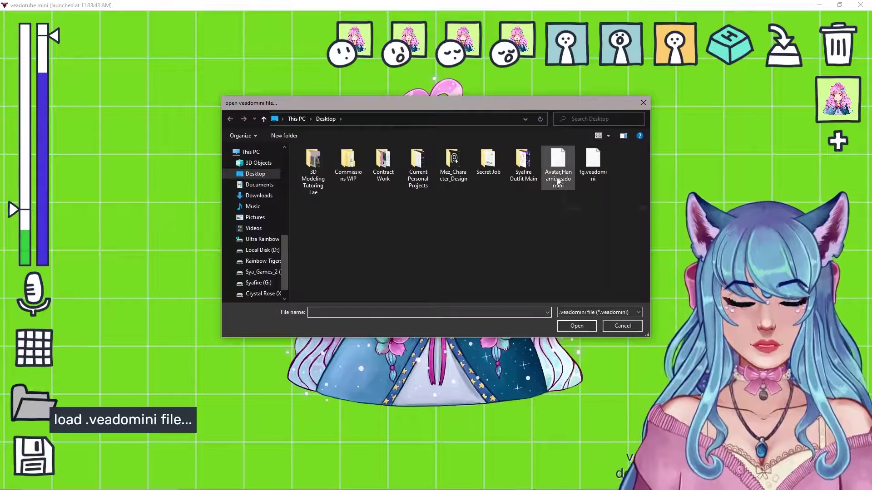
pyautogui.doubleClick(563, 165)
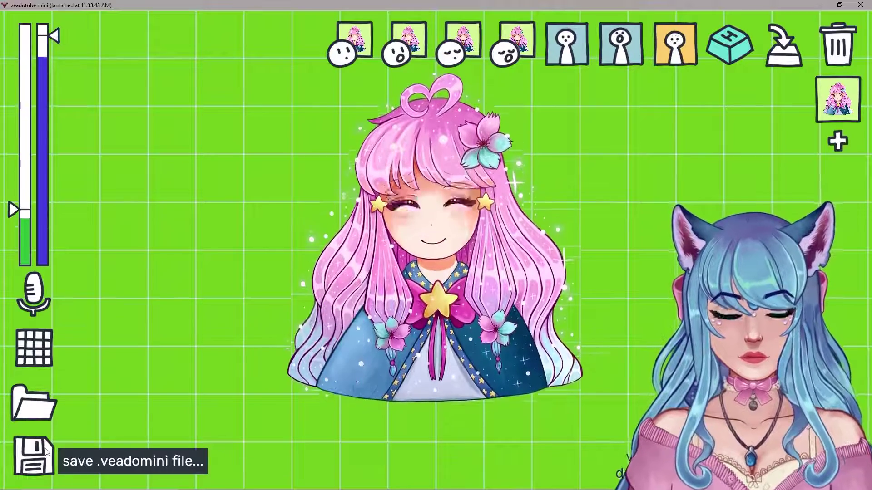
pyautogui.click(45, 452)
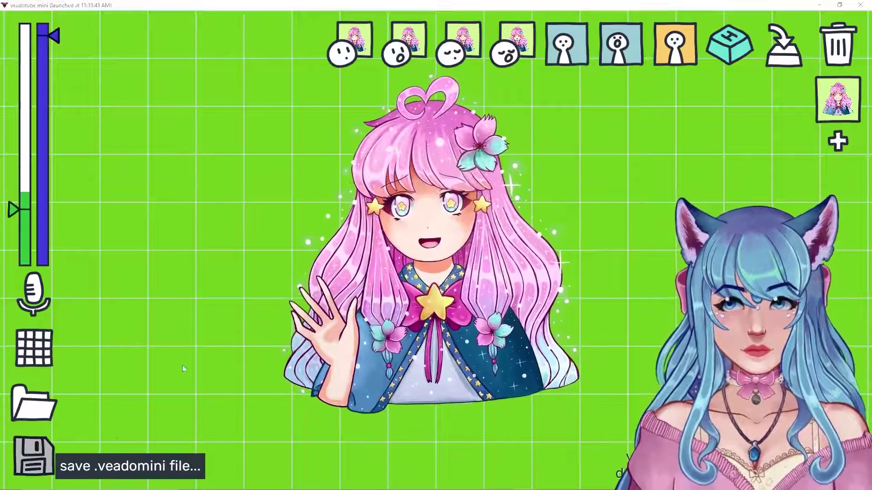
pyautogui.click(622, 326)
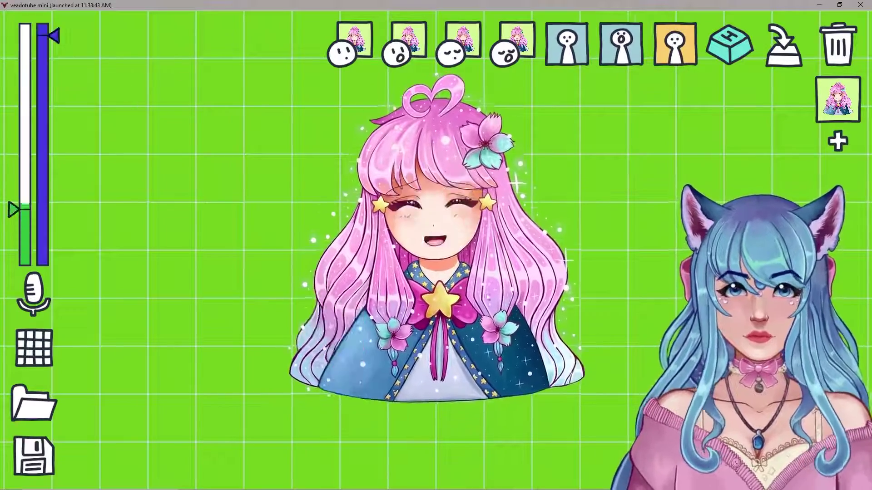
# - Open veadotube mini's display settings
pyautogui.click(43, 351)
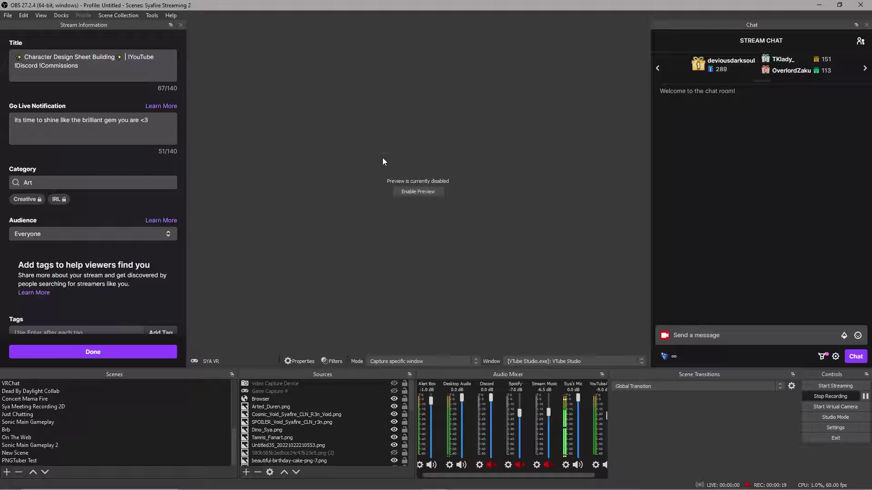
# - Create a new OBS scene named 'New Test Scen'
pyautogui.click(7, 472)
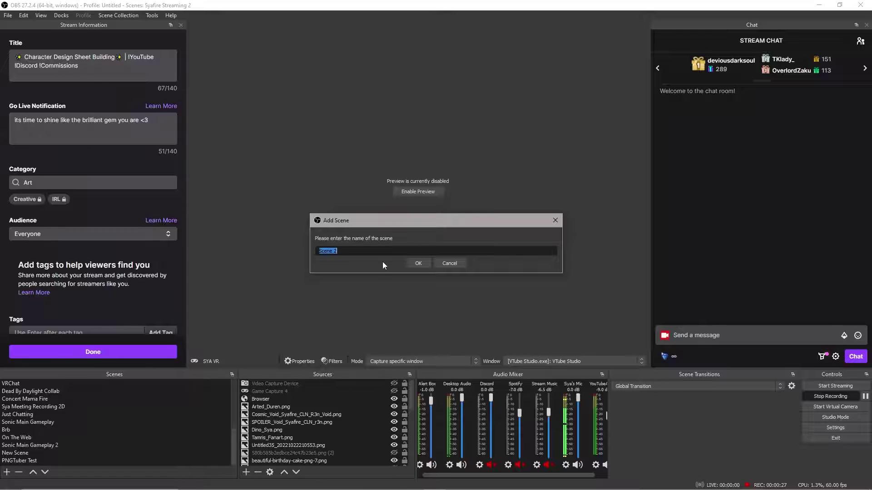
pyautogui.write('New Test Scen')
pyautogui.press('Return')
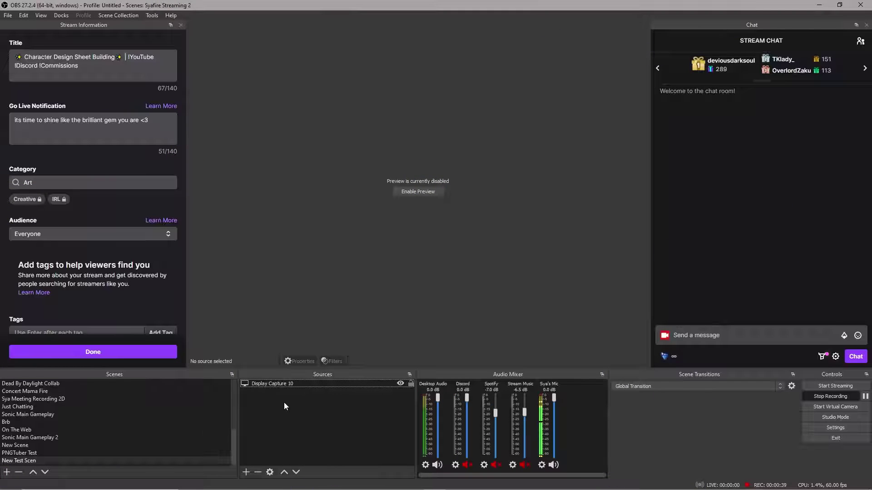
# - Add a Game Capture source named Hanami_Vtuber capturing the veadotube mini window
pyautogui.rightClick(284, 401)
pyautogui.rightClick(266, 397)
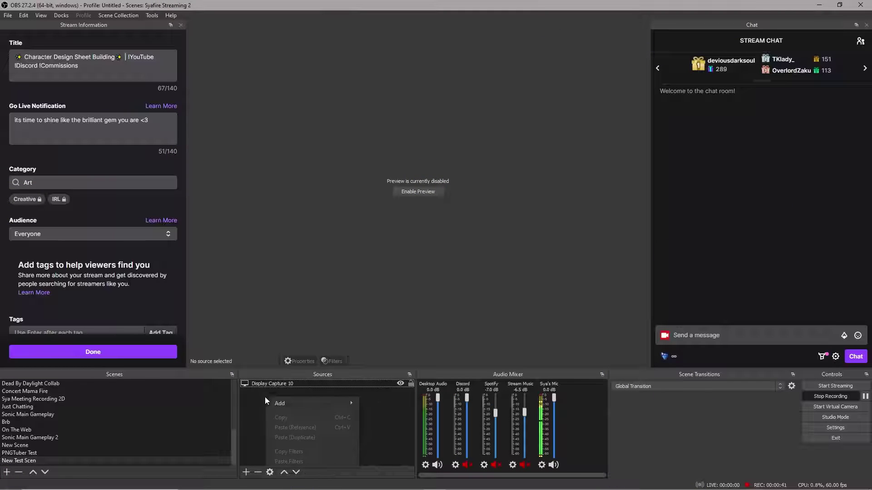
pyautogui.moveTo(312, 401)
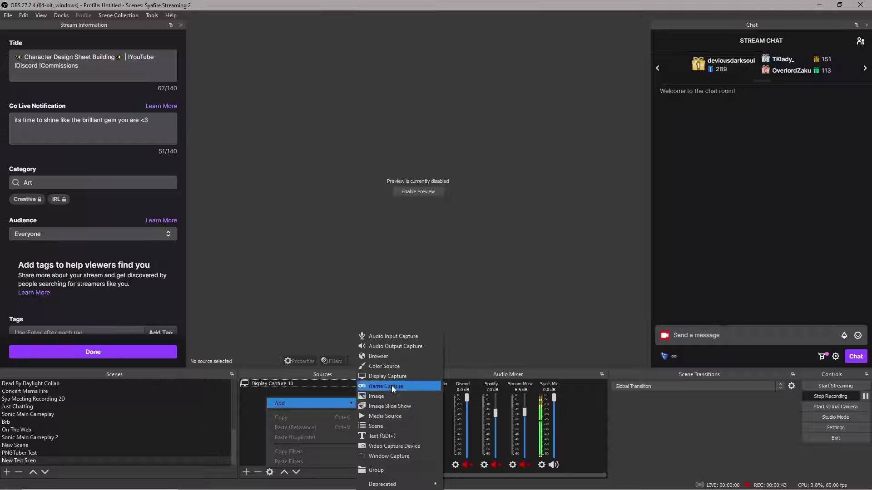
pyautogui.click(392, 386)
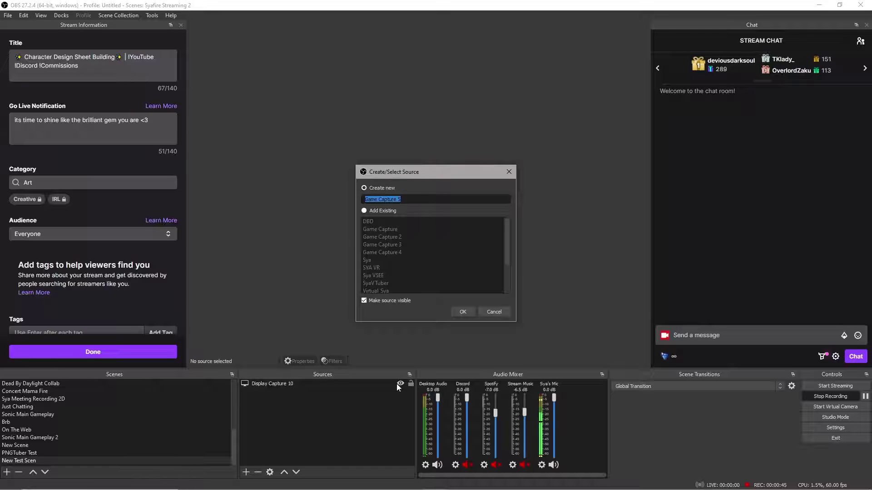
pyautogui.write('Hanami_Vtuber')
pyautogui.press('Return')
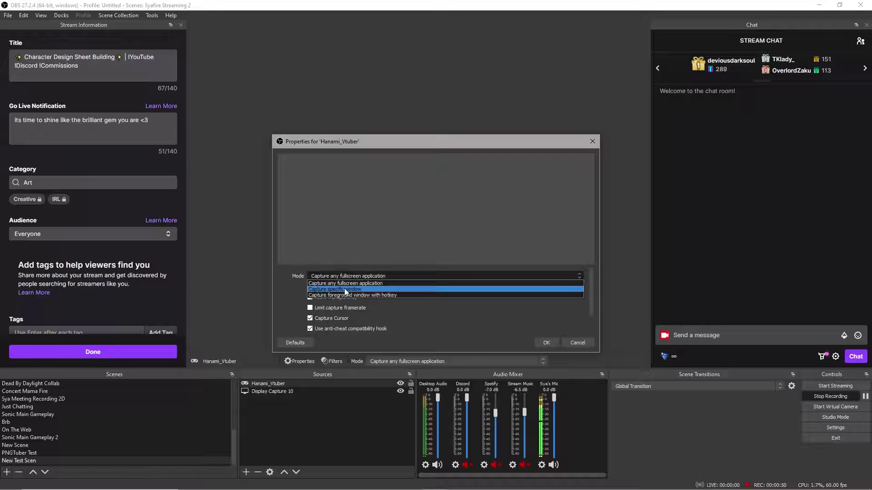
pyautogui.click(346, 289)
pyautogui.click(356, 287)
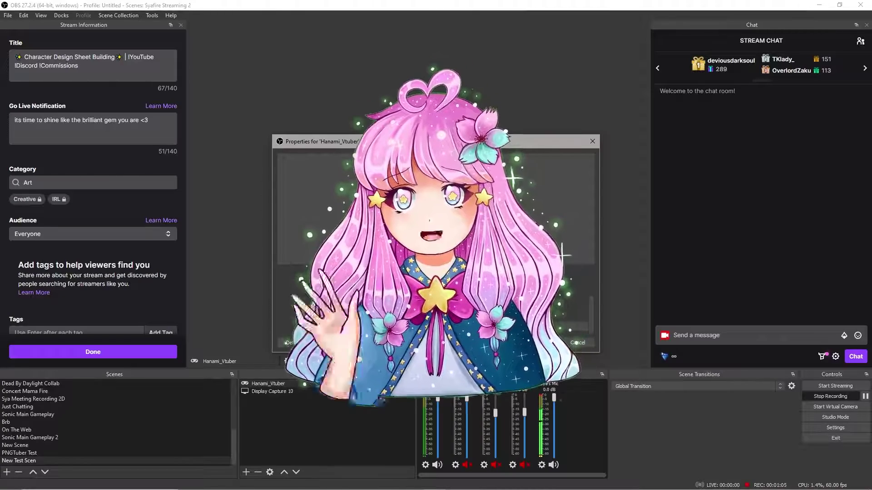
pyautogui.press('Escape')
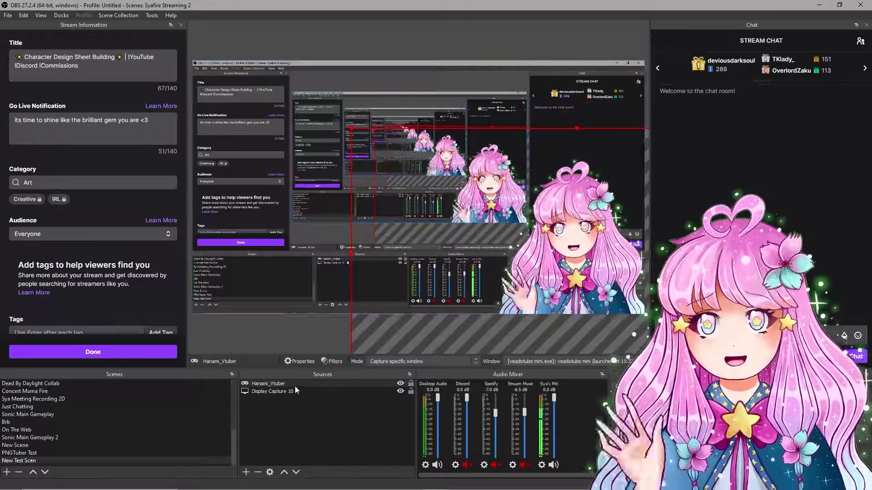
# - Add a Chroma Key filter to the Hanami_Vtuber source
pyautogui.rightClick(284, 384)
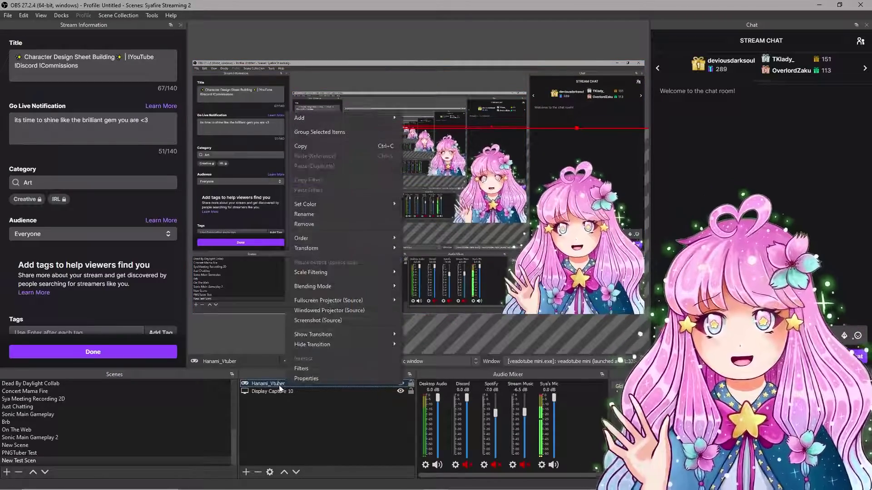
pyautogui.click(310, 371)
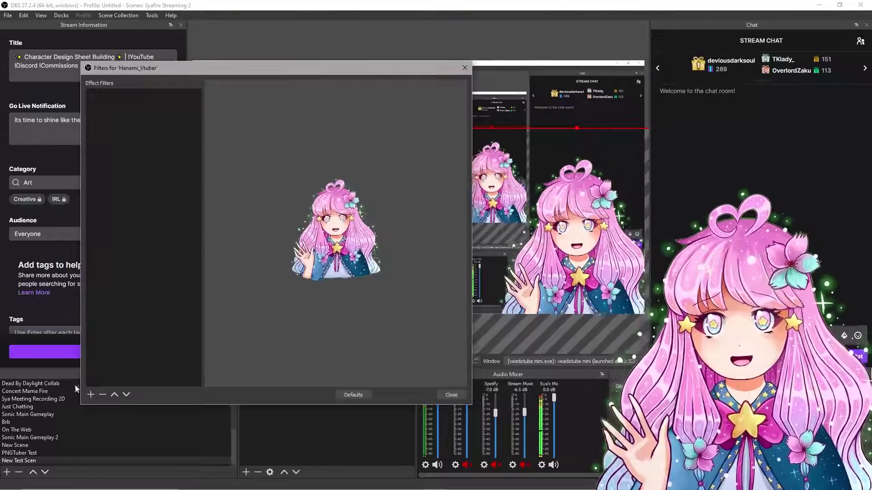
pyautogui.click(92, 394)
pyautogui.click(116, 296)
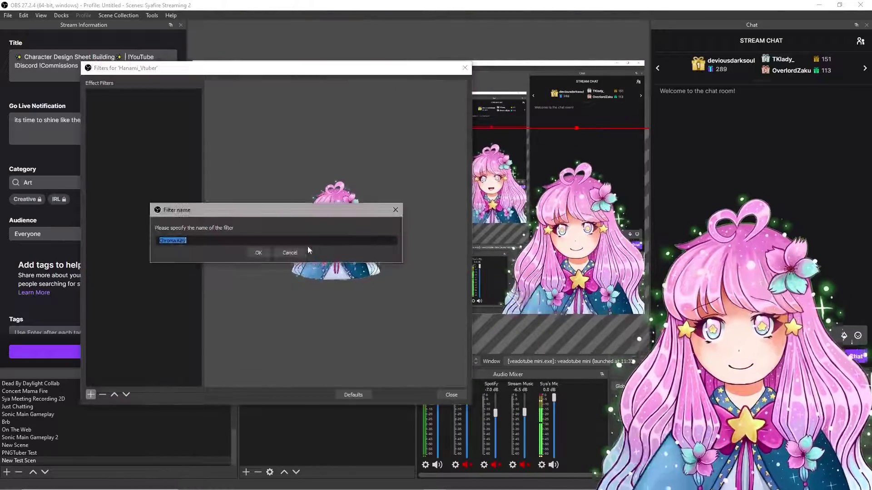
pyautogui.click(259, 253)
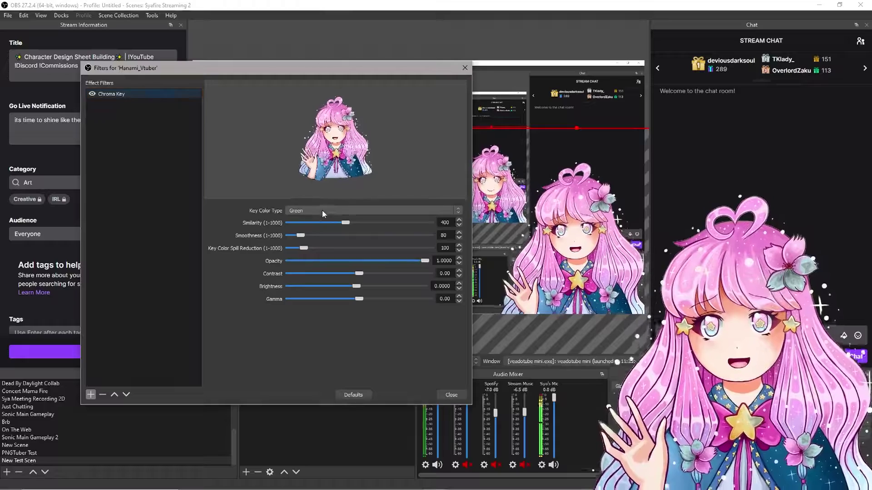
# - Set the Chroma Key Similarity to 423 and Smoothness to 14, and lower its opacity
pyautogui.moveTo(345, 223); pyautogui.dragTo(353, 222)
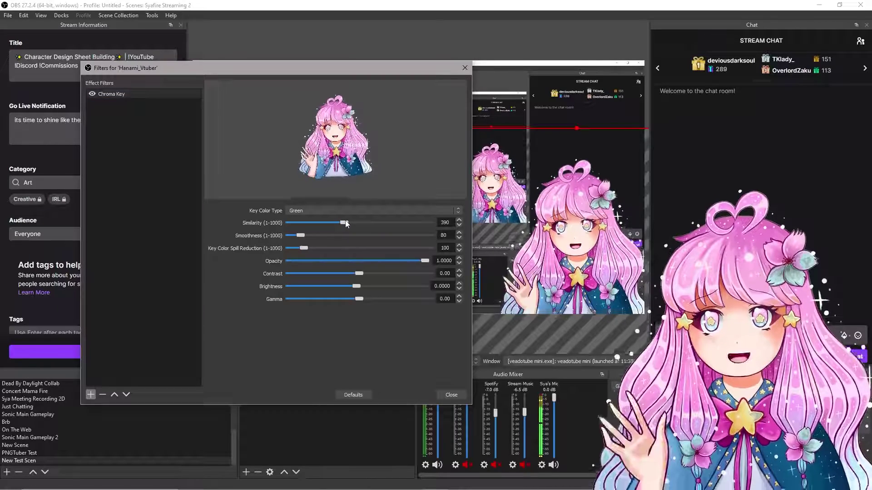
pyautogui.moveTo(304, 234); pyautogui.dragTo(305, 236)
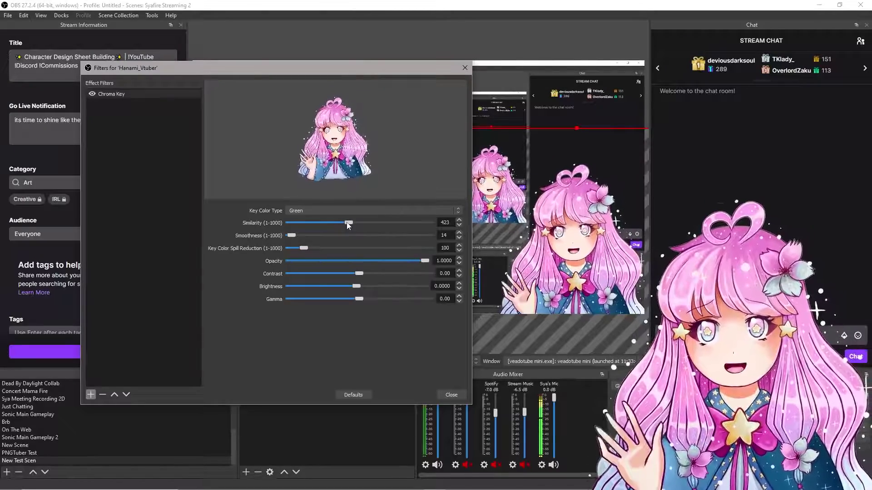
pyautogui.moveTo(425, 261); pyautogui.dragTo(392, 266)
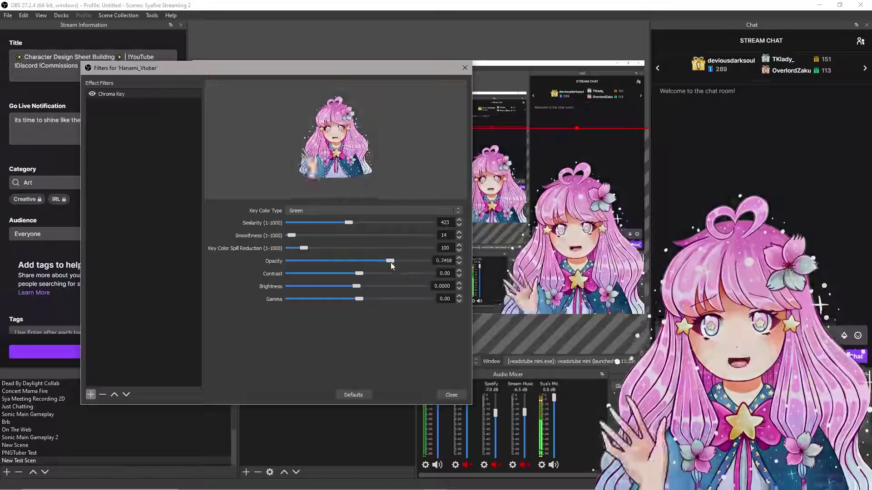
pyautogui.press('Escape')
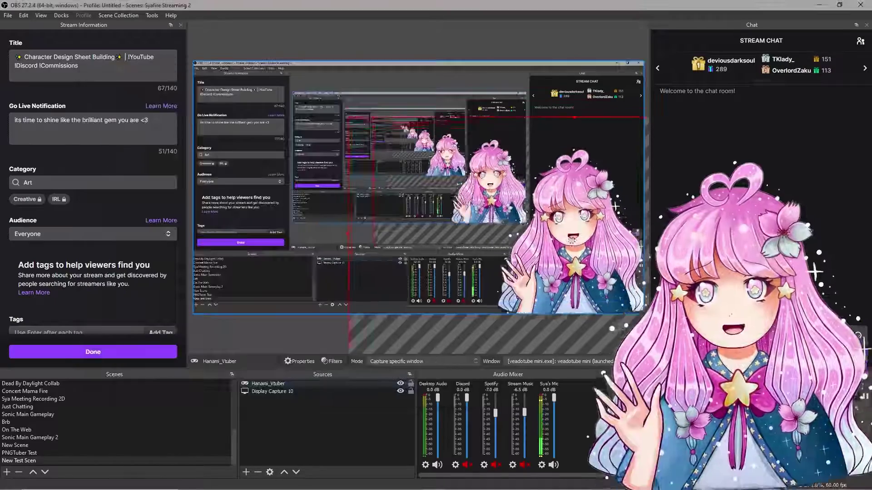
pyautogui.moveTo(494, 487)
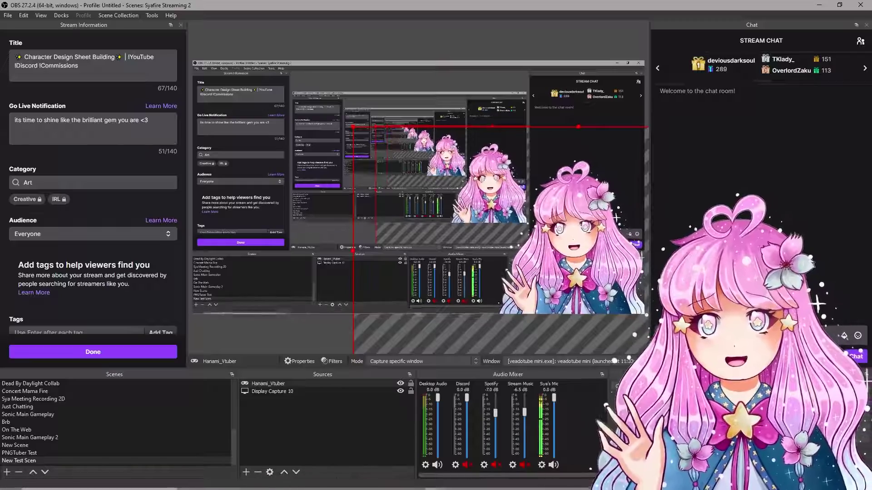
pyautogui.moveTo(556, 484)
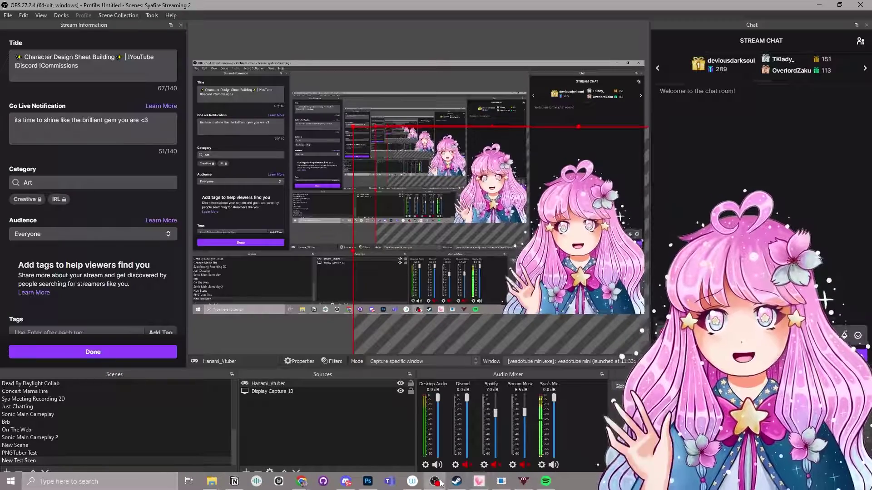
pyautogui.click(532, 470)
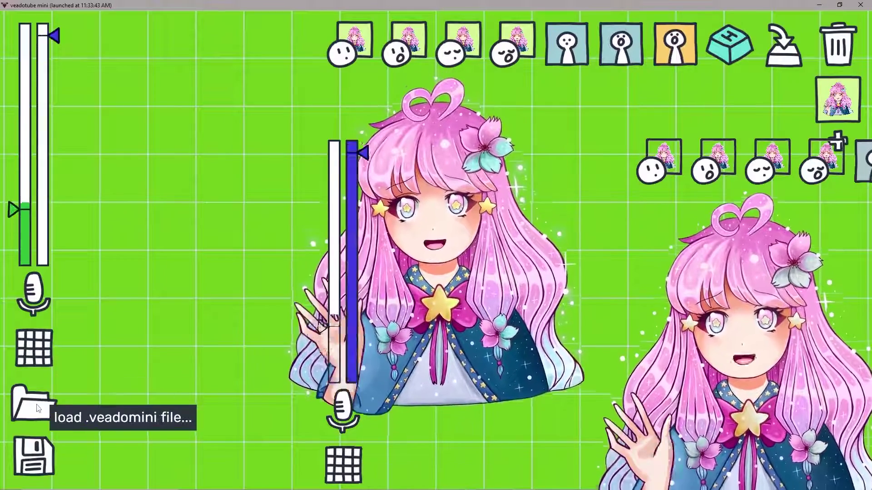
pyautogui.click(35, 349)
pyautogui.click(113, 273)
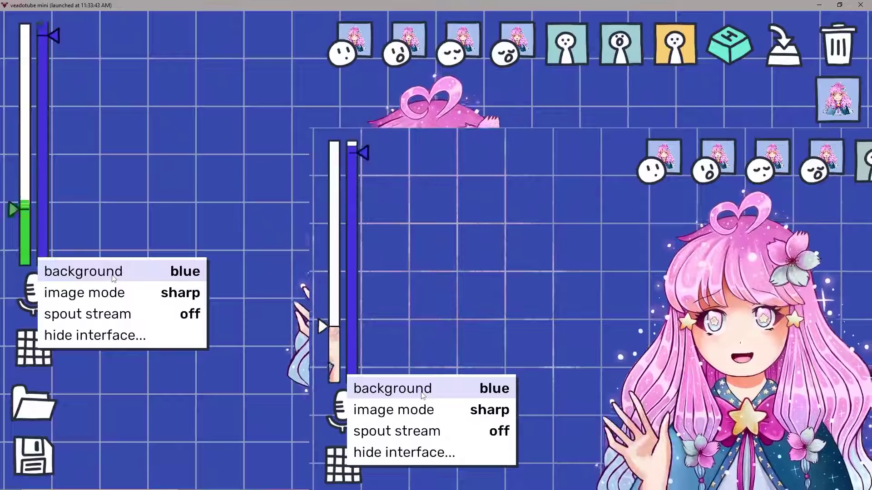
pyautogui.click(113, 277)
pyautogui.click(113, 277)
pyautogui.click(113, 277)
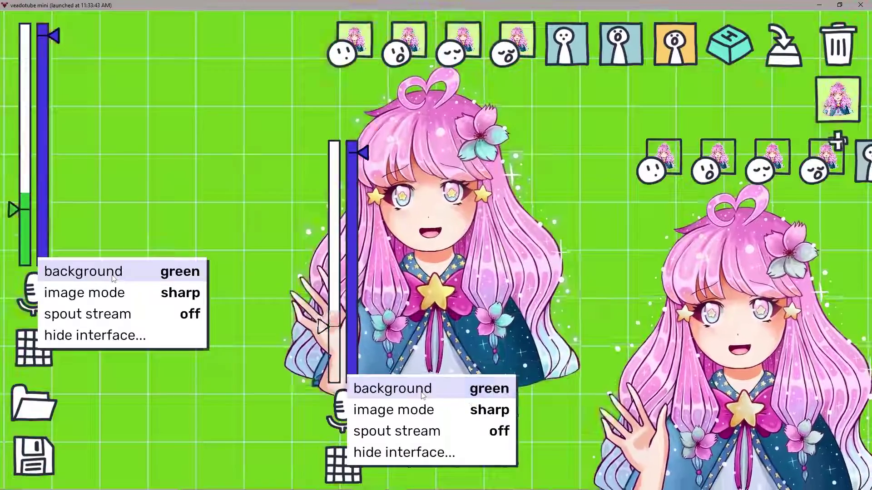
pyautogui.click(113, 277)
pyautogui.click(113, 277)
pyautogui.click(113, 277)
pyautogui.click(113, 277)
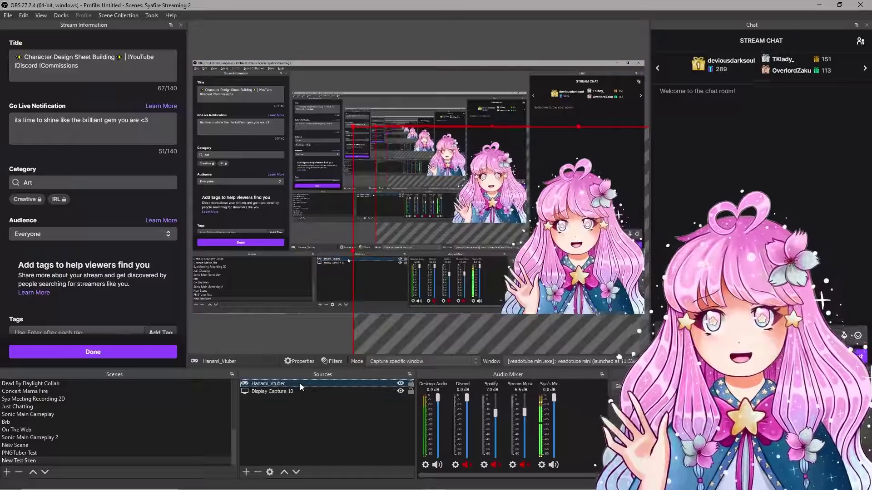
# - Reopen Hanami_Vtuber's Chroma Key filter and switch the veadotube avatar background to blue
pyautogui.rightClick(300, 383)
pyautogui.click(319, 367)
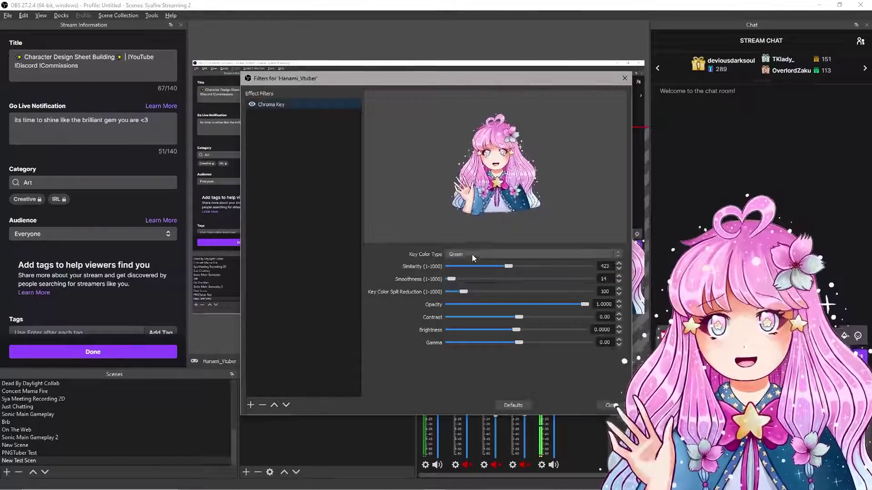
pyautogui.click(472, 254)
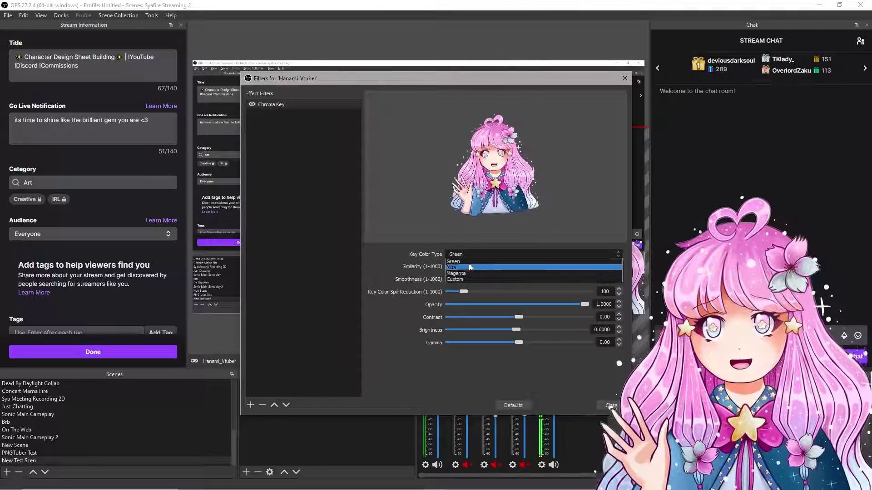
pyautogui.click(494, 255)
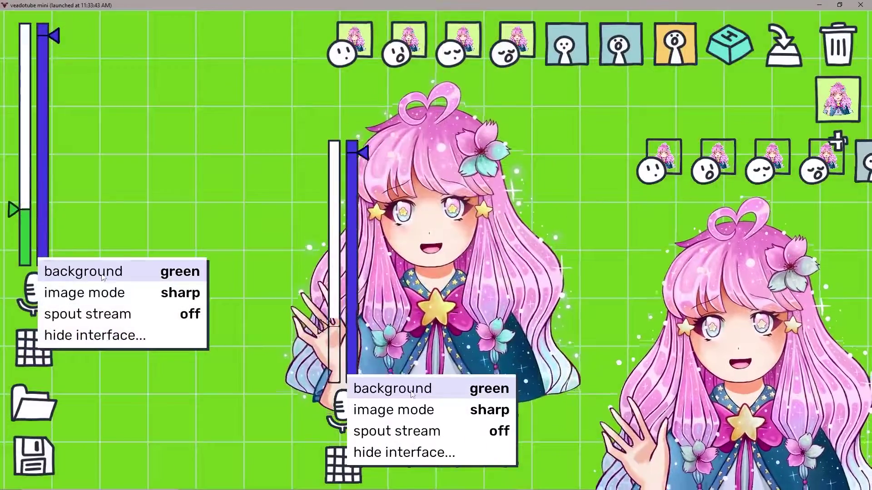
pyautogui.click(411, 389)
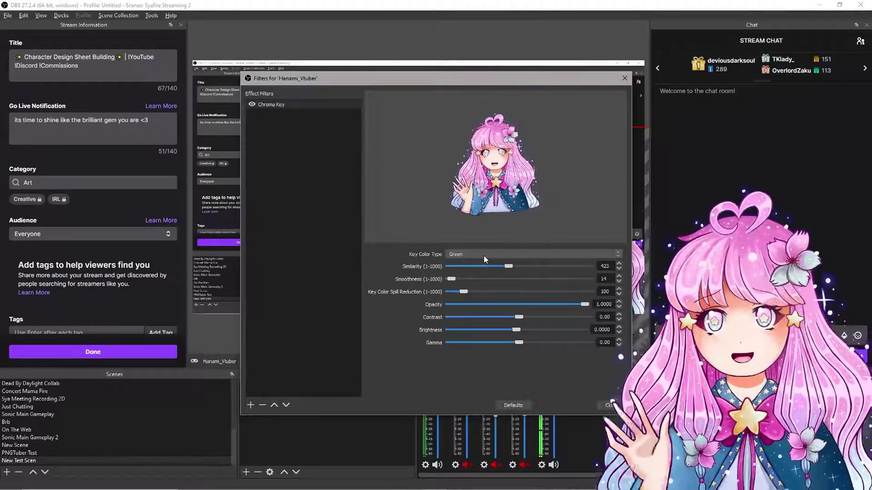
# - Set the Chroma Key's Key Color Type to Blue and close the filters window
pyautogui.click(484, 255)
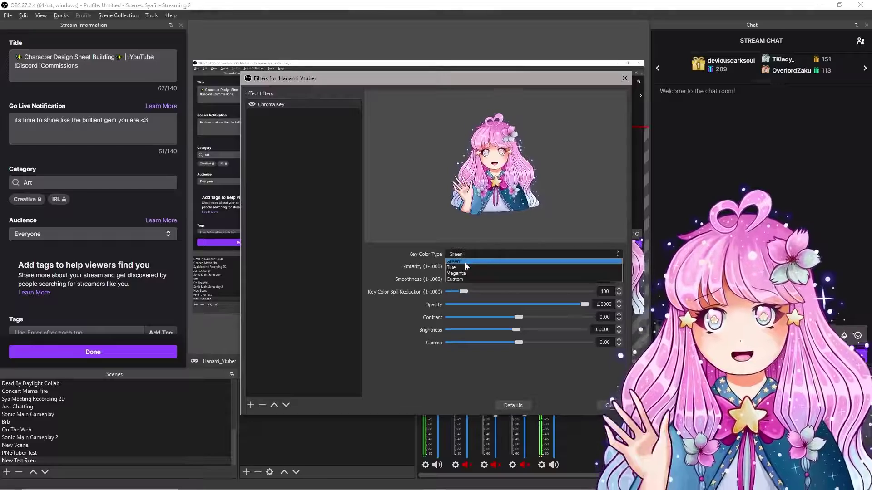
pyautogui.click(464, 268)
pyautogui.click(611, 405)
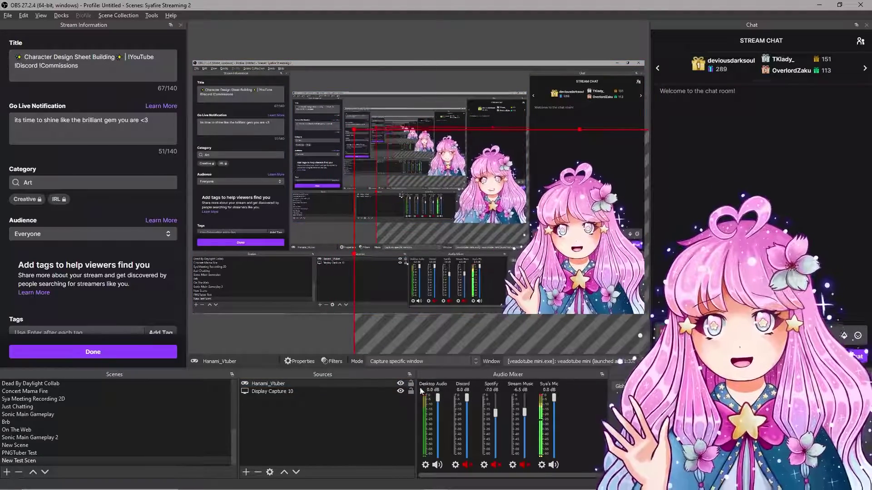
pyautogui.click(323, 411)
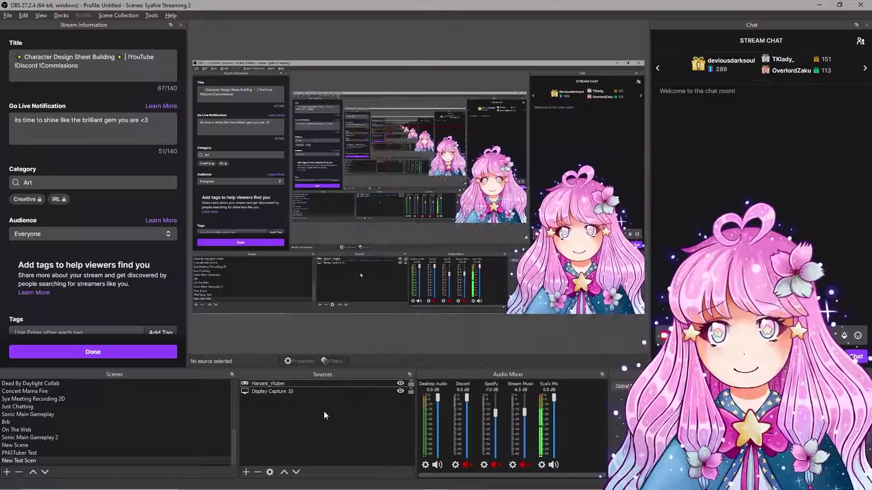